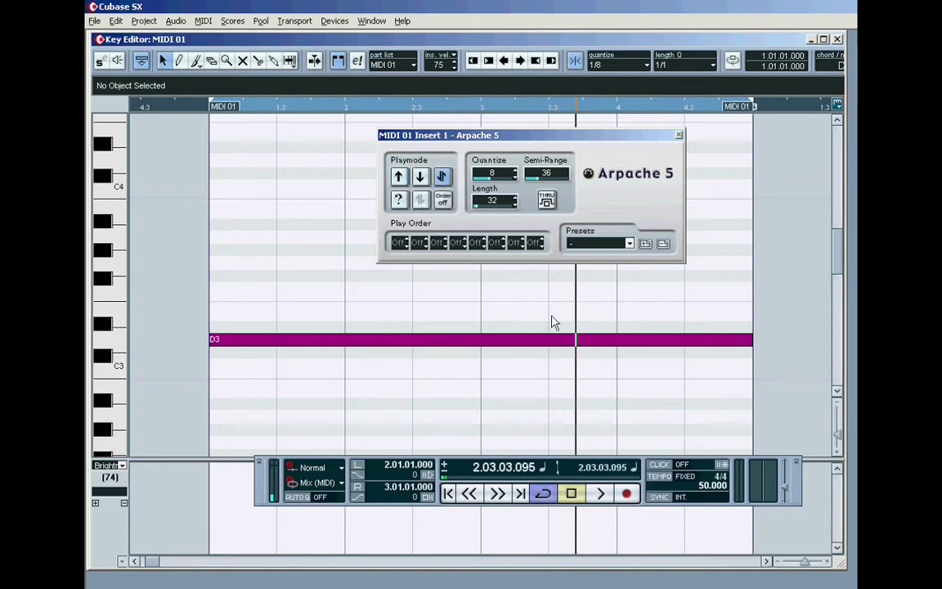
# Lower the Arpache 5 Semi-Range from 36 to 24 and audition the arpeggiated D3 note
pyautogui.moveTo(540, 183); pyautogui.dragTo(510, 196)
pyautogui.click(361, 467)
pyautogui.click(602, 497)
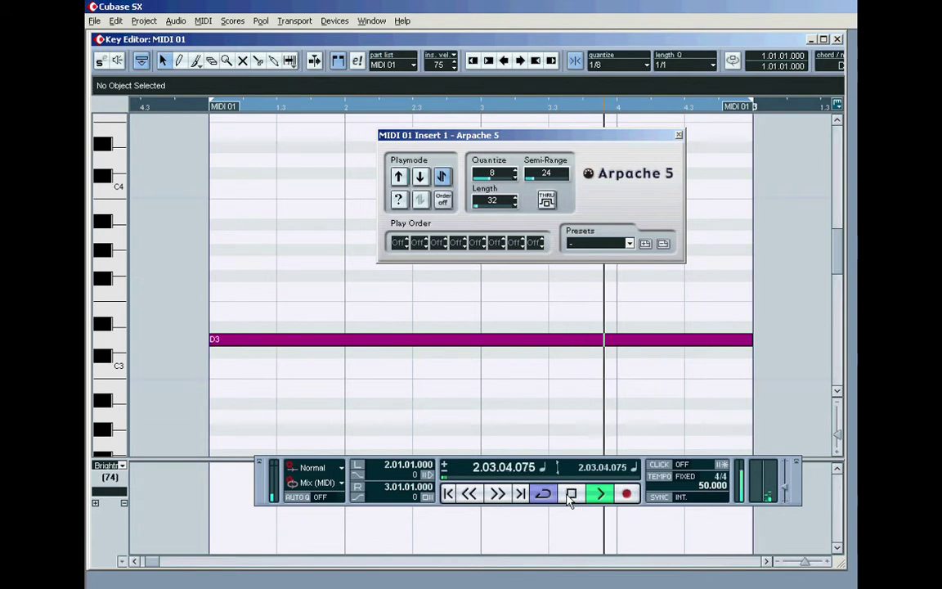
pyautogui.click(570, 495)
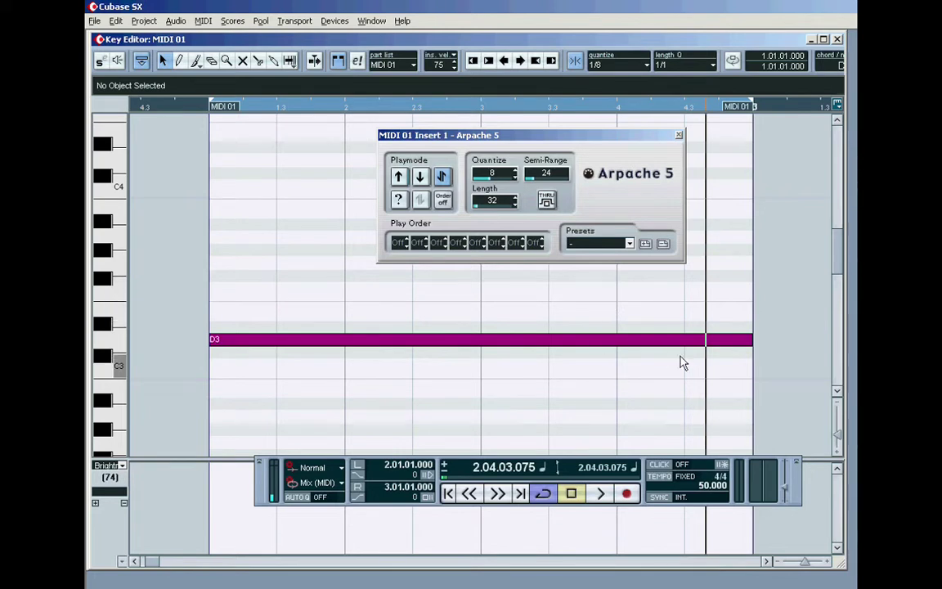
# Replay the arpeggiated D3 part from its start once more
pyautogui.click(571, 493)
pyautogui.click(599, 494)
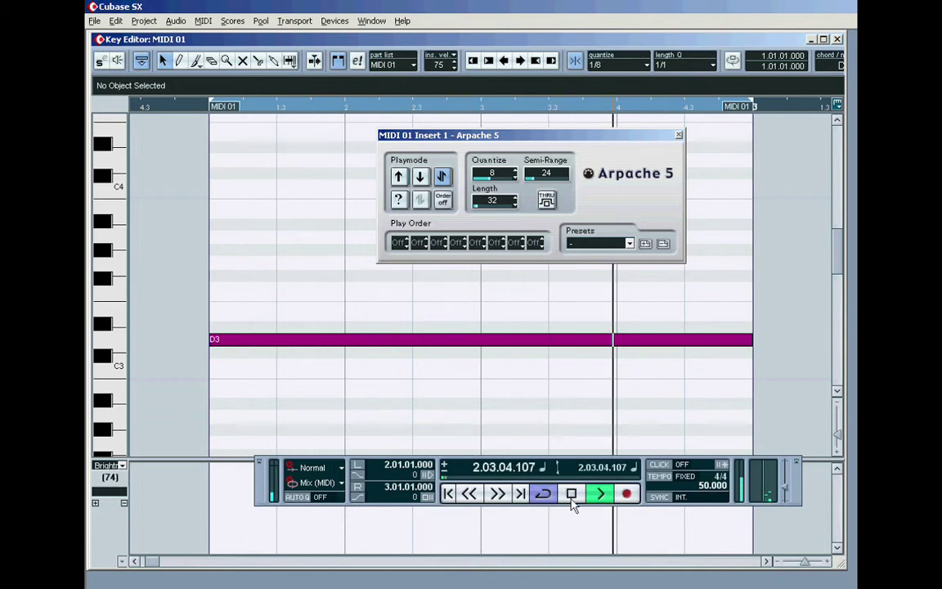
pyautogui.click(572, 495)
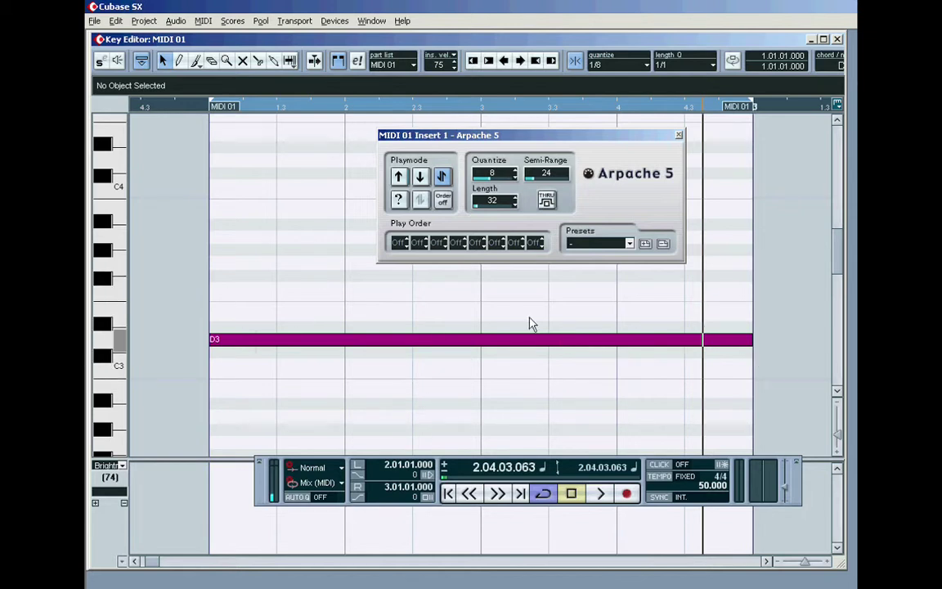
# Raise the Arpache 5 Semi-Range to 36, shift the plugin window left, then set it to 48
pyautogui.moveTo(533, 185); pyautogui.dragTo(514, 200)
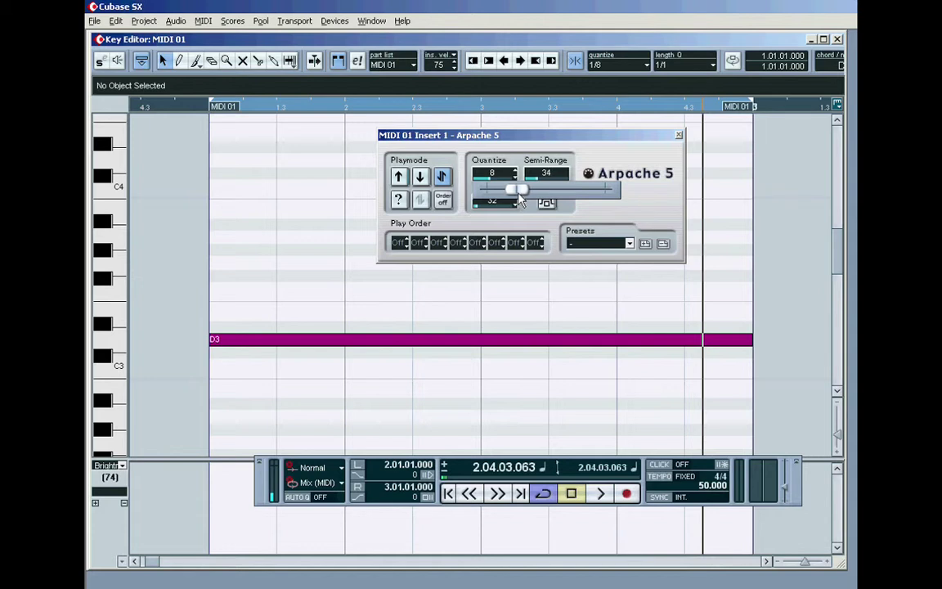
pyautogui.moveTo(520, 200); pyautogui.dragTo(522, 199)
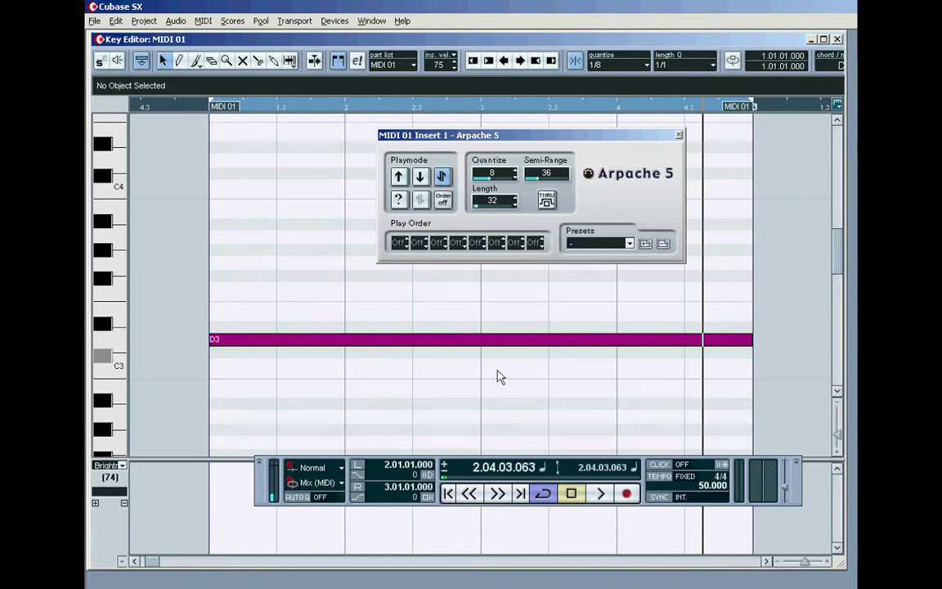
pyautogui.moveTo(487, 137); pyautogui.dragTo(449, 132)
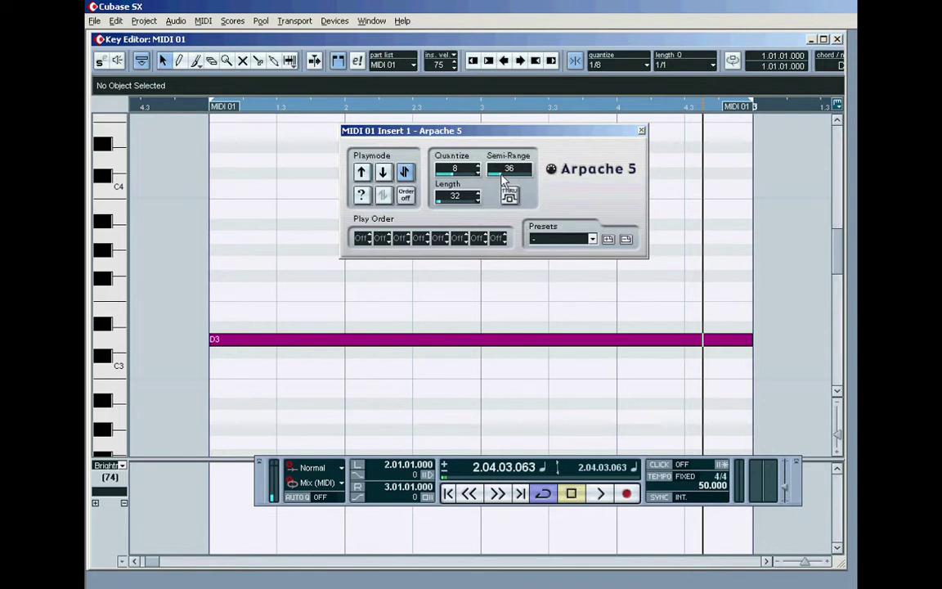
pyautogui.moveTo(504, 180); pyautogui.dragTo(491, 192)
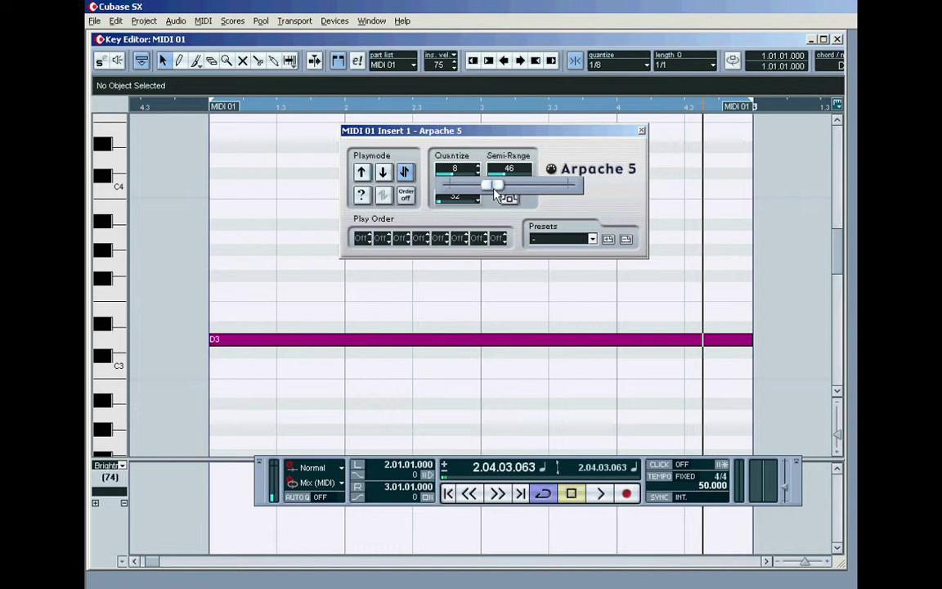
pyautogui.moveTo(496, 191); pyautogui.dragTo(498, 189)
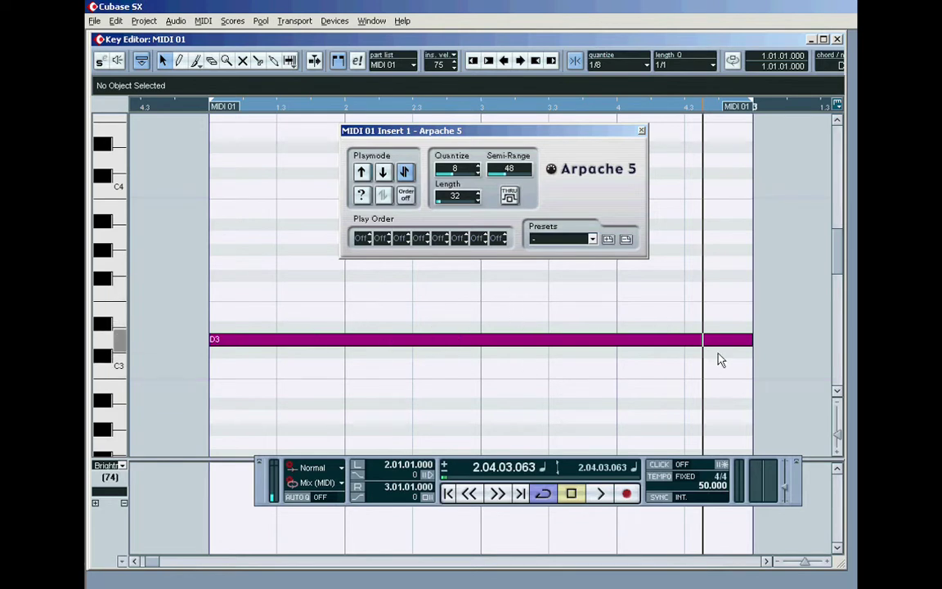
# Audition the part once more, then change the project tempo from 50 to 120
pyautogui.press('space')
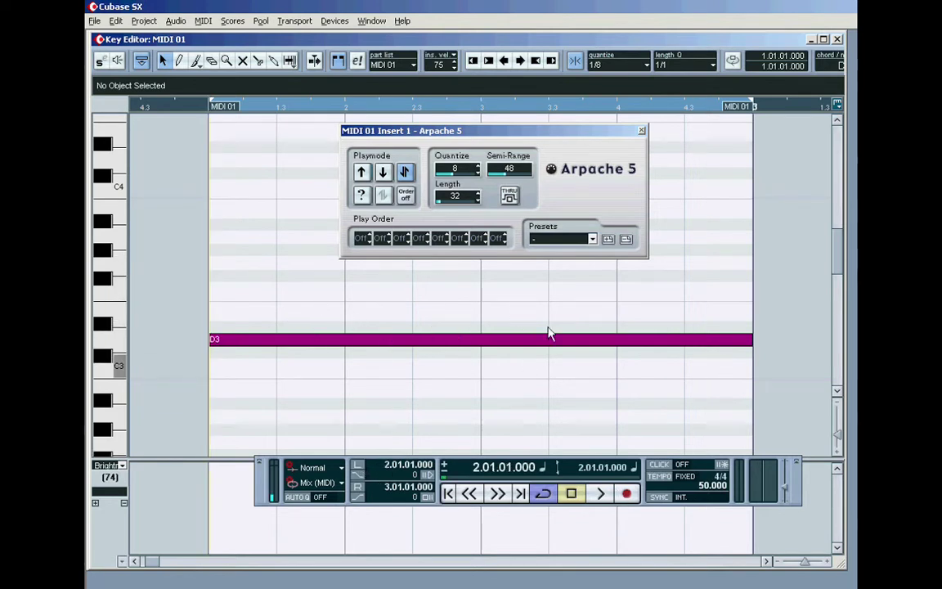
pyautogui.click(600, 493)
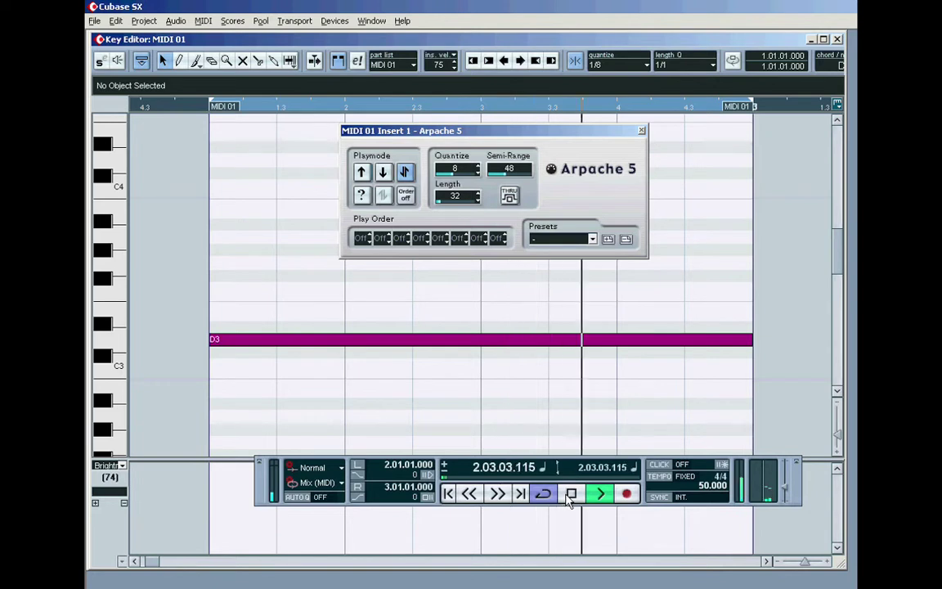
pyautogui.click(571, 494)
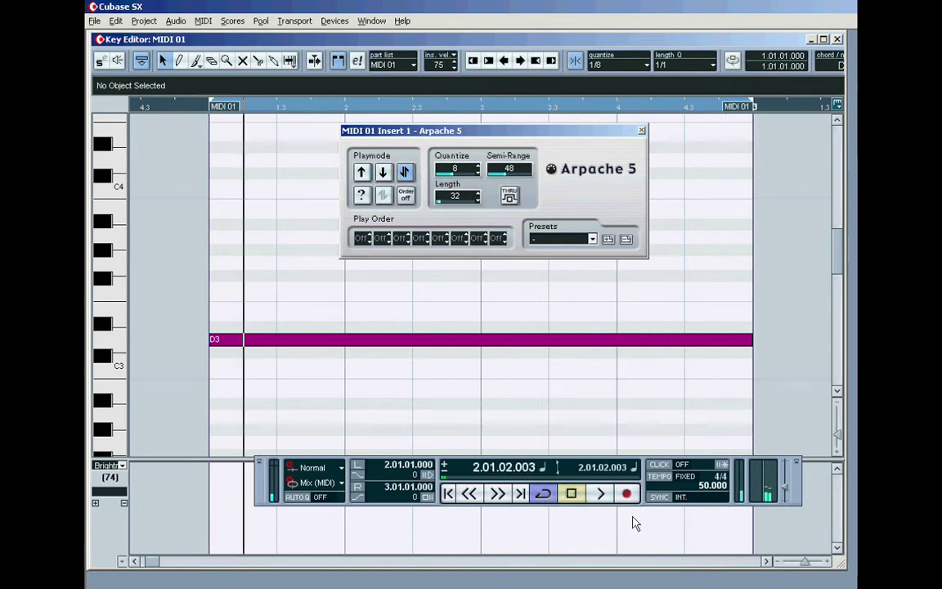
pyautogui.doubleClick(713, 485)
pyautogui.write('12')
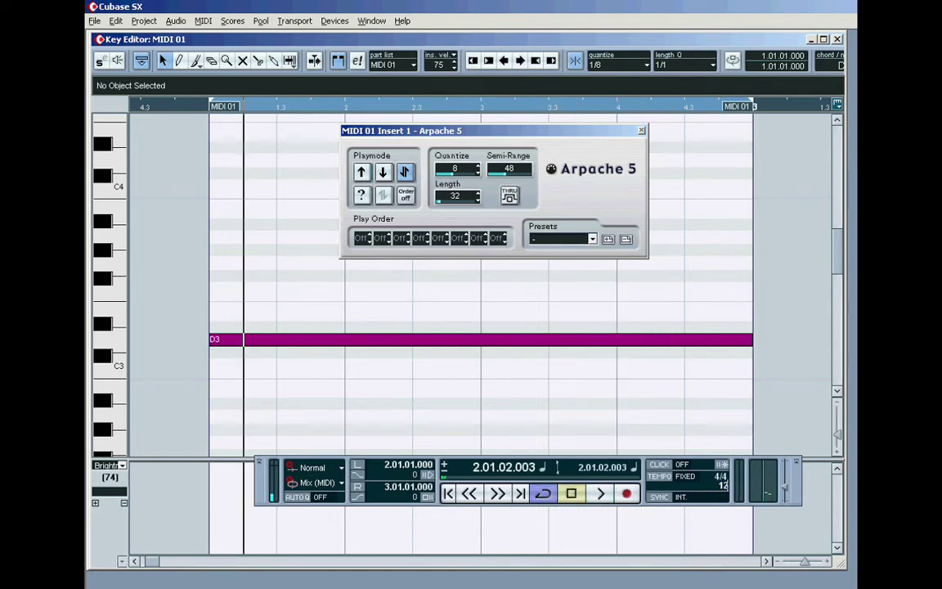
pyautogui.write('0')
pyautogui.press('Return')
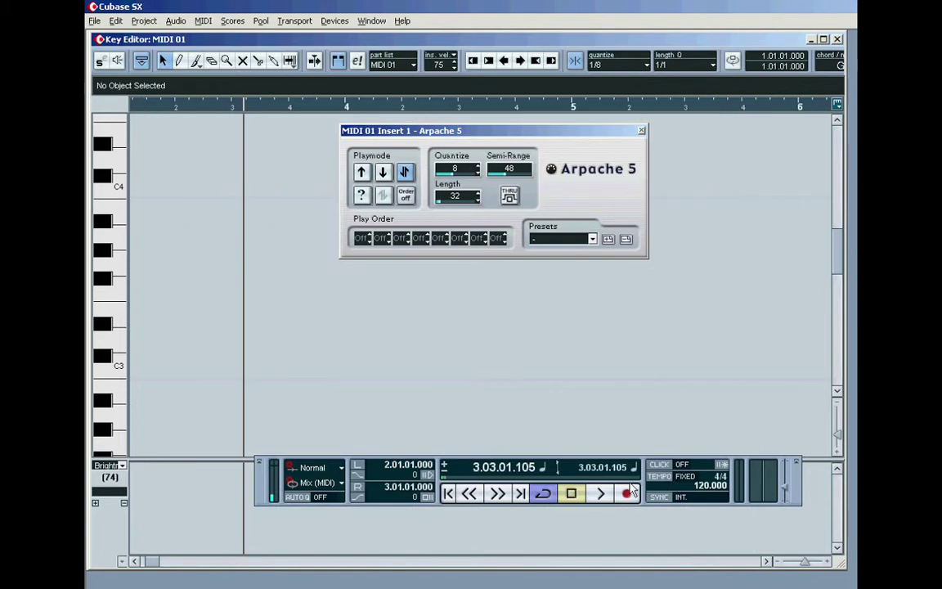
# Bring the D3 part back into view and zoom in around mid-part
pyautogui.click(753, 563)
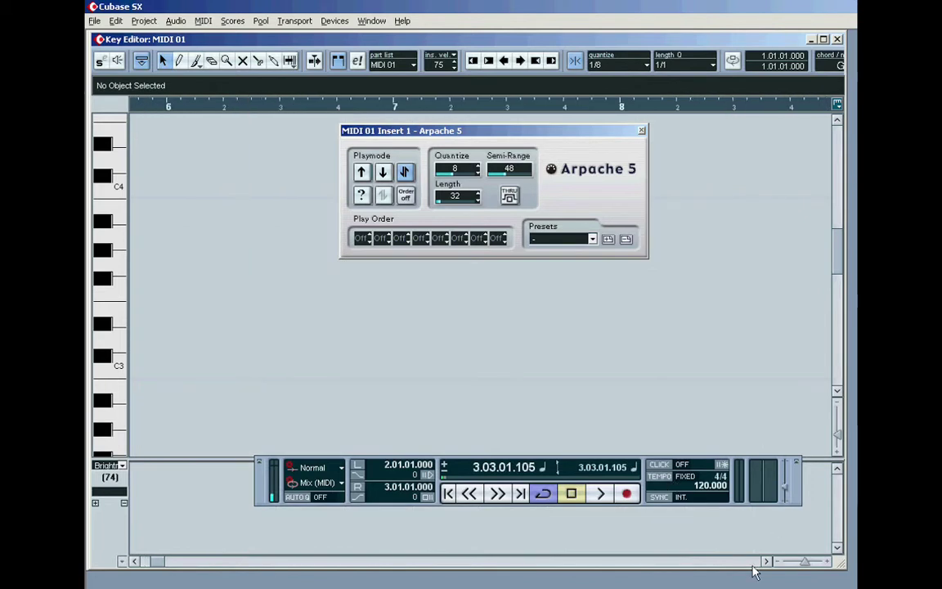
pyautogui.click(144, 560)
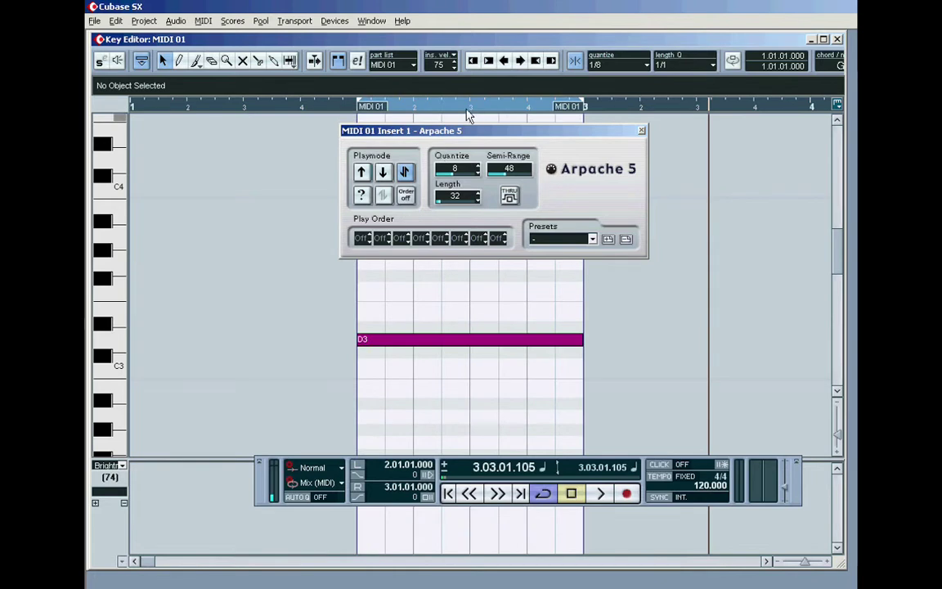
pyautogui.click(470, 107)
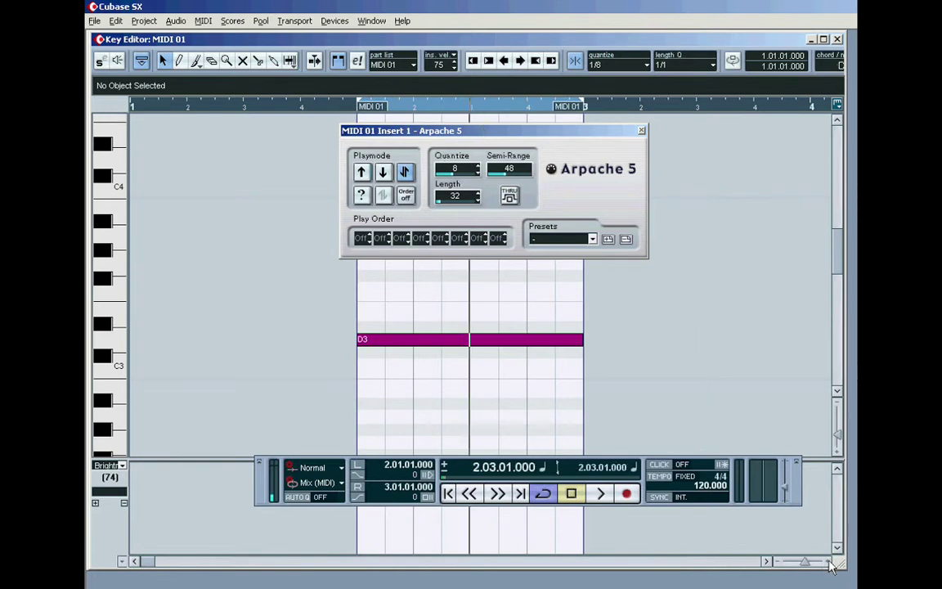
pyautogui.press('h')
pyautogui.press('h')
pyautogui.press('h')
pyautogui.press('h')
pyautogui.press('h')
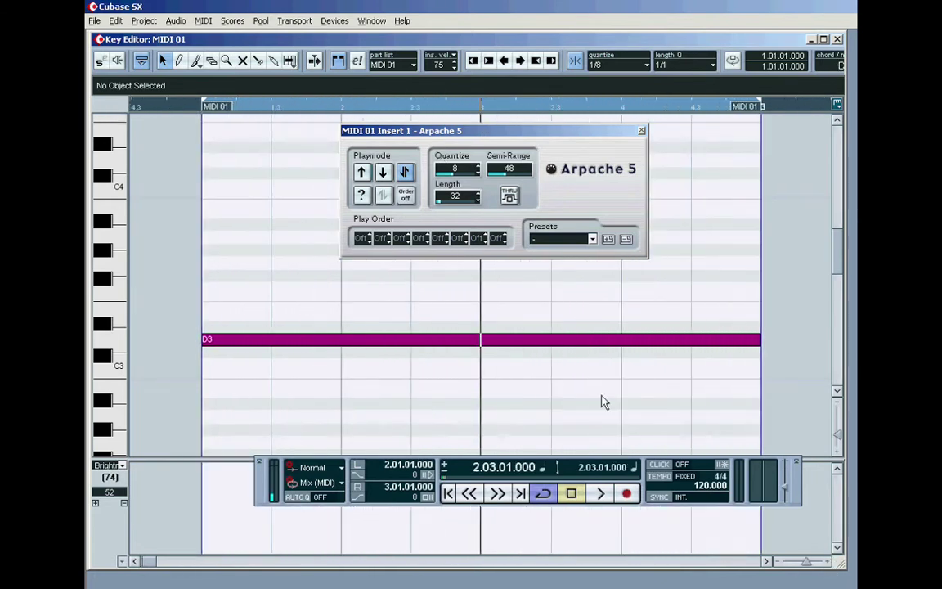
# Drag the held note down from D3 to C2
pyautogui.click(340, 340)
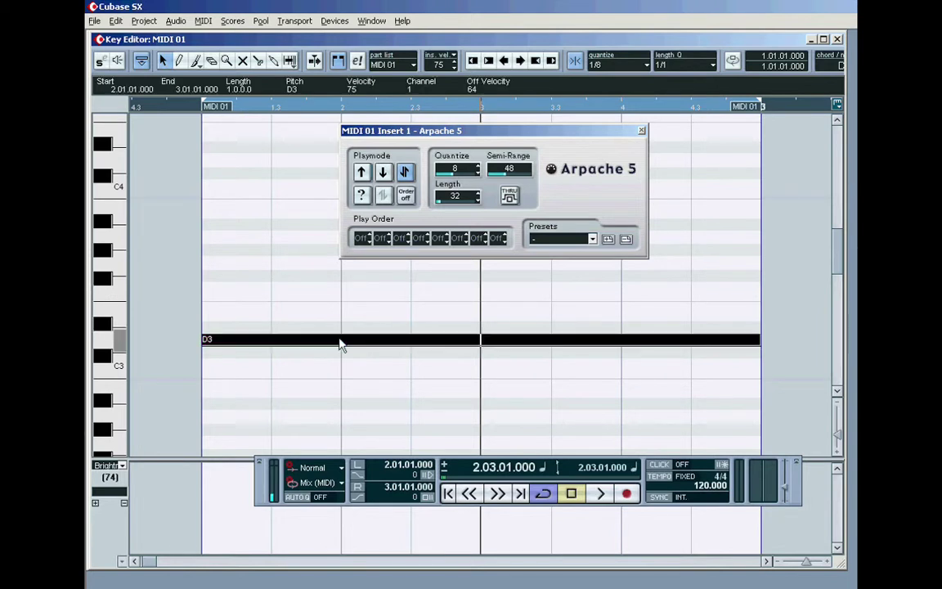
pyautogui.moveTo(340, 343); pyautogui.dragTo(353, 399)
pyautogui.click(309, 345)
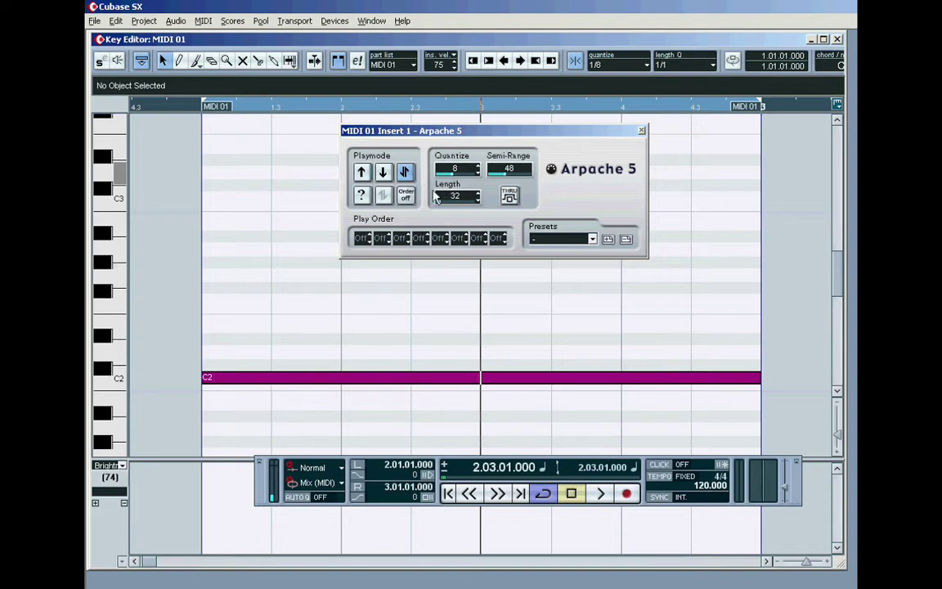
# Audition the C2 arpeggio at 120 BPM twice from the part start
pyautogui.click(360, 465)
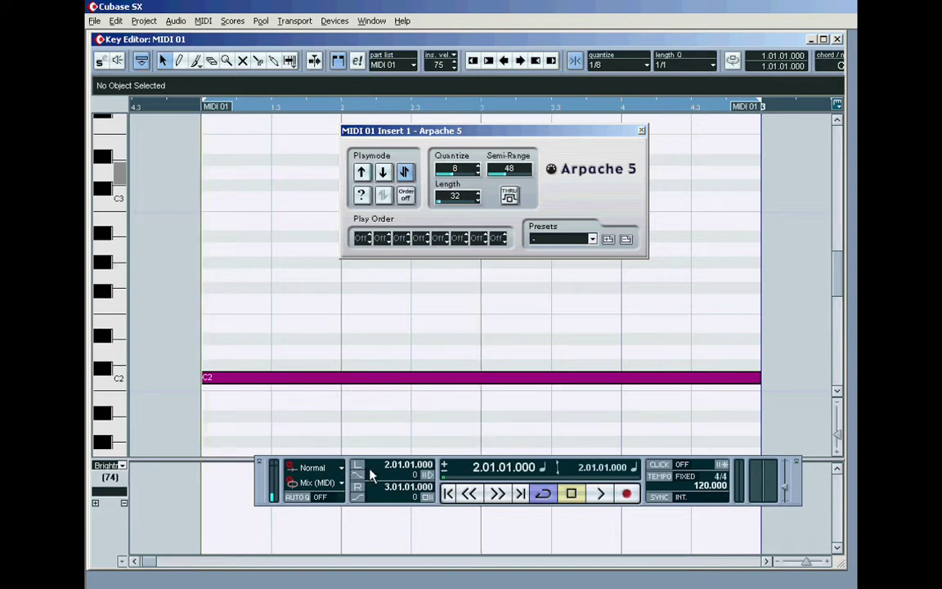
pyautogui.click(594, 497)
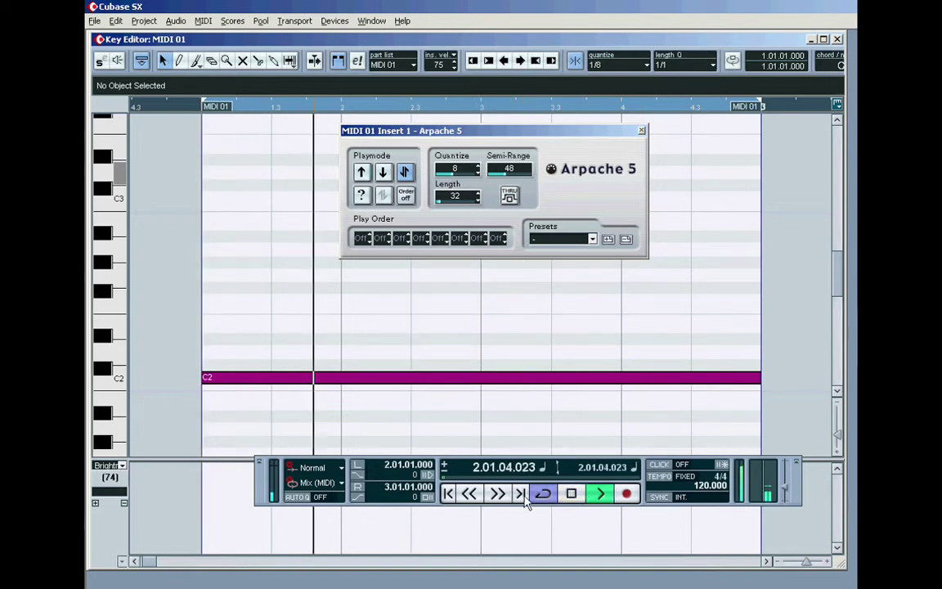
pyautogui.click(572, 495)
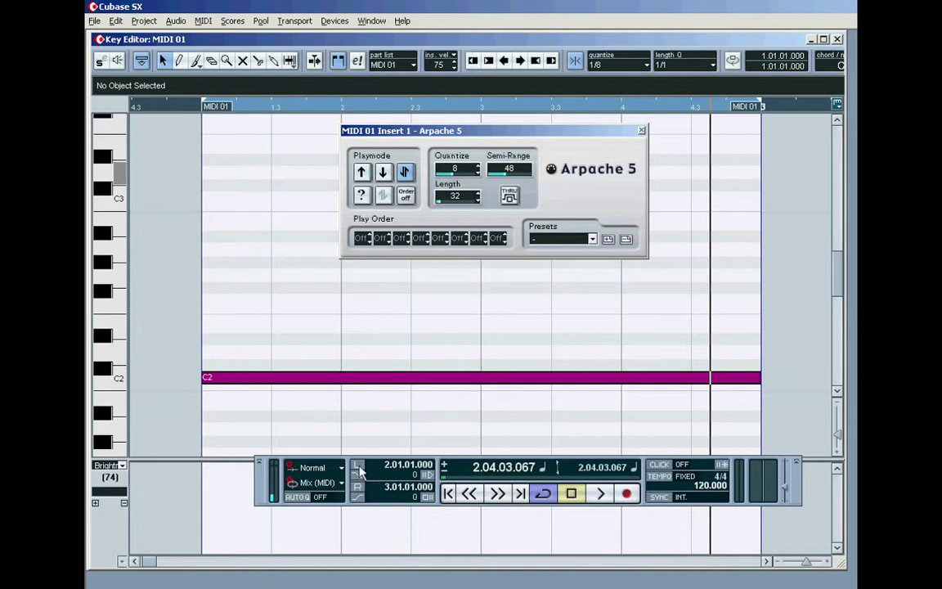
pyautogui.click(600, 493)
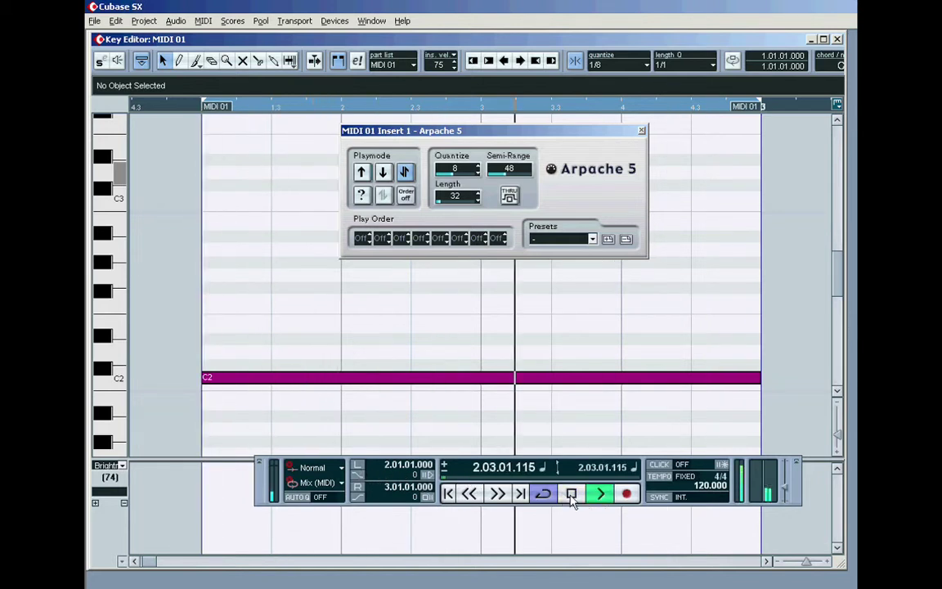
pyautogui.click(571, 495)
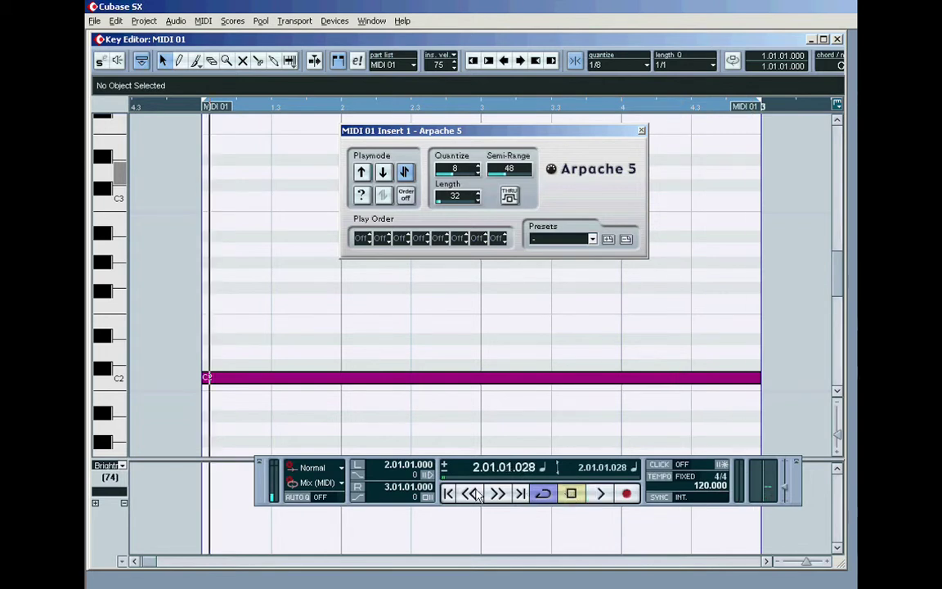
# Rewind to the part start and set Arpache 5's Playmode to alternating up/down
pyautogui.click(360, 465)
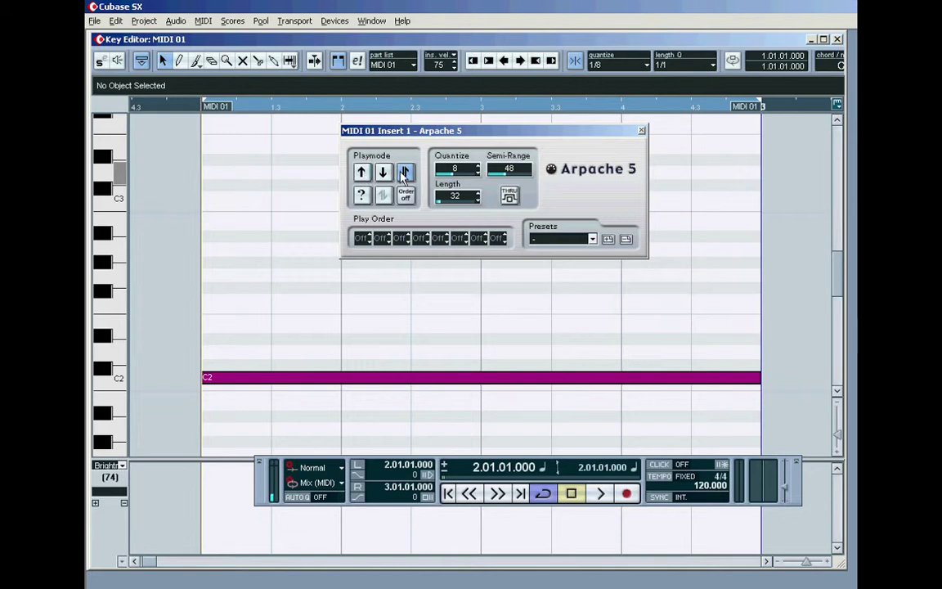
pyautogui.click(361, 171)
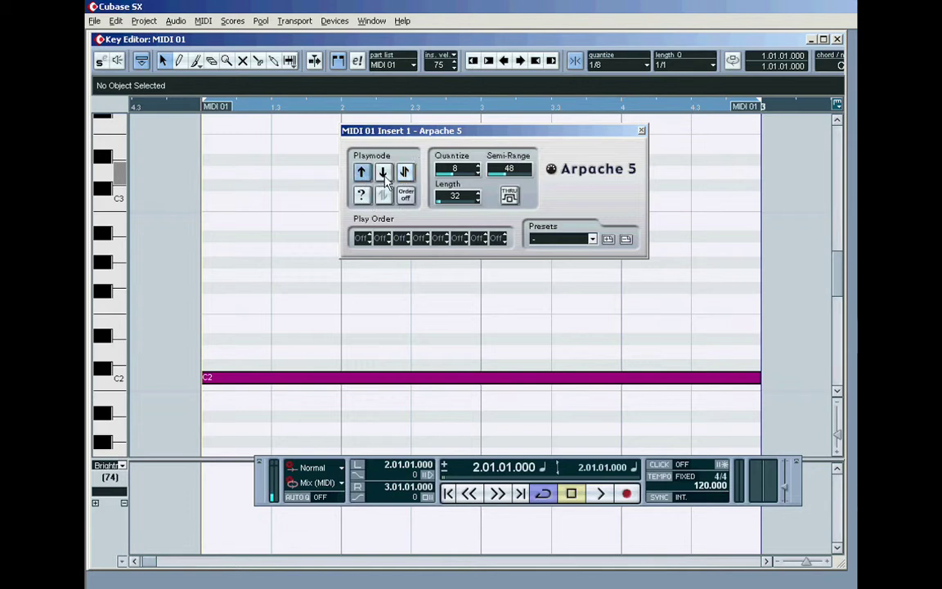
pyautogui.click(404, 173)
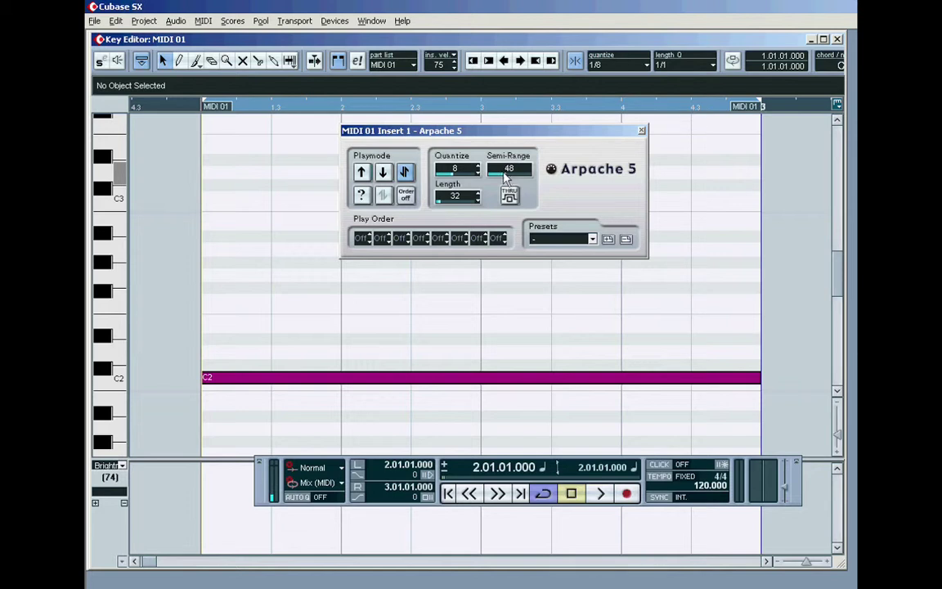
# Shrink the Semi-Range from 48, switch Playmode to up, and audition the arpeggio
pyautogui.moveTo(507, 180); pyautogui.dragTo(455, 193)
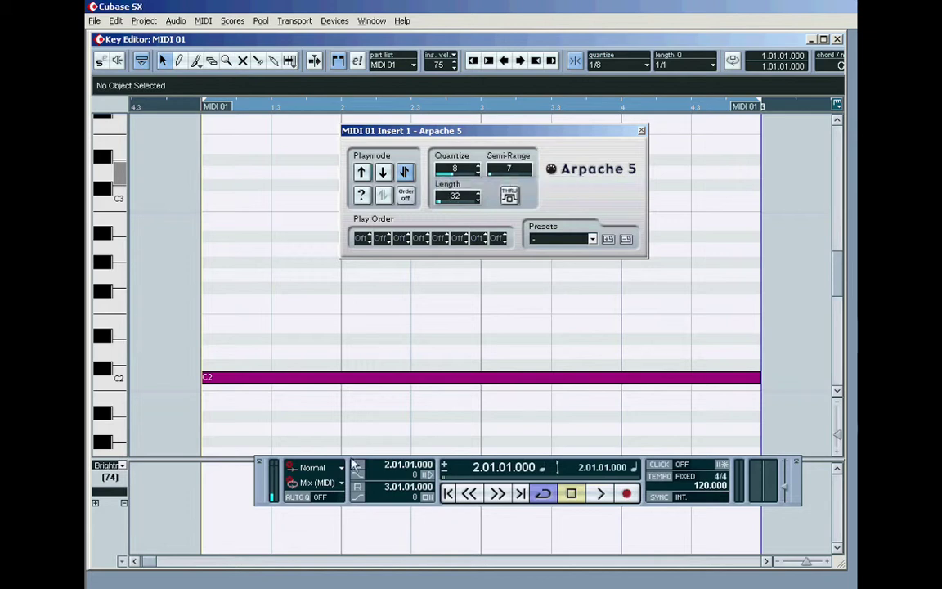
pyautogui.click(601, 493)
pyautogui.click(570, 493)
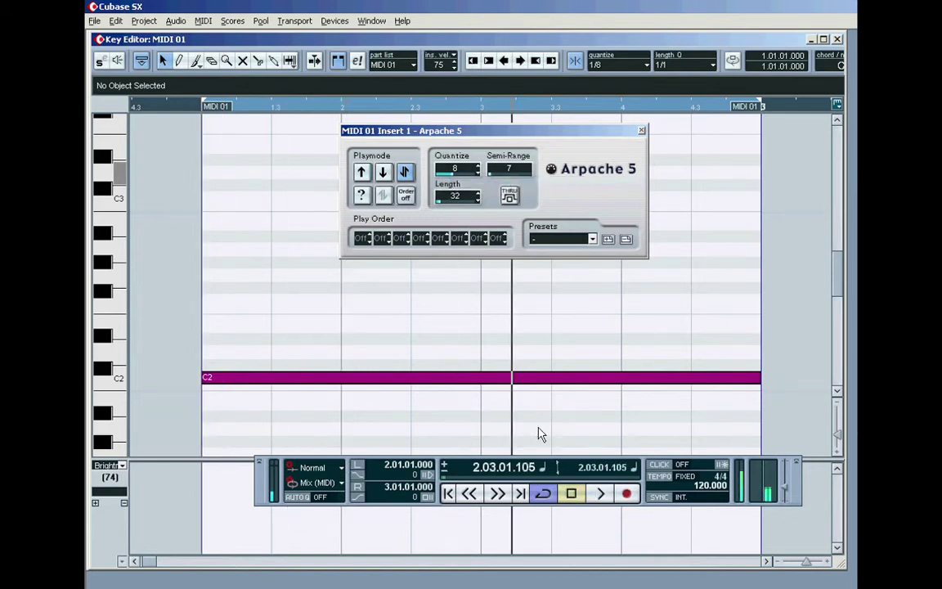
pyautogui.click(362, 173)
pyautogui.press('KP_0')
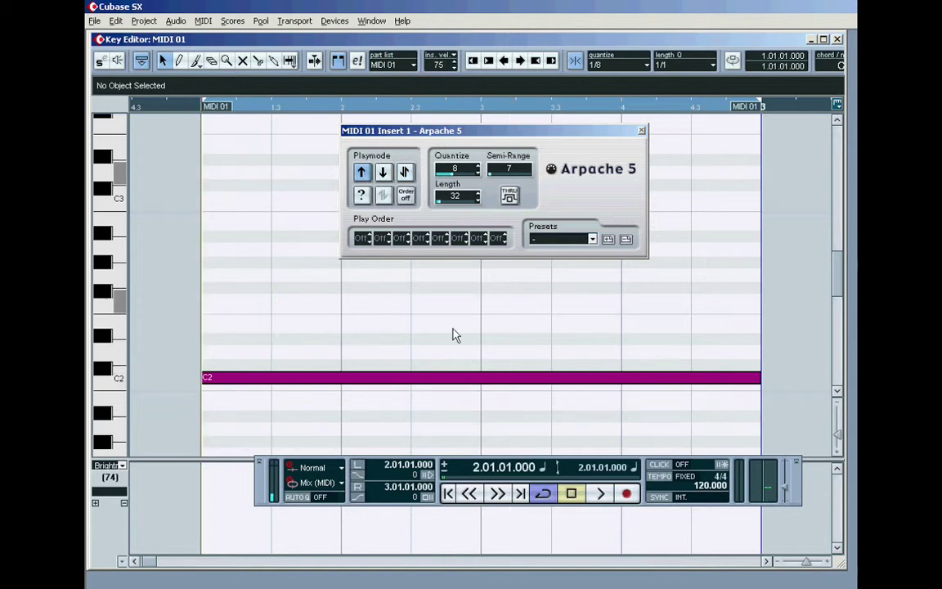
pyautogui.click(601, 493)
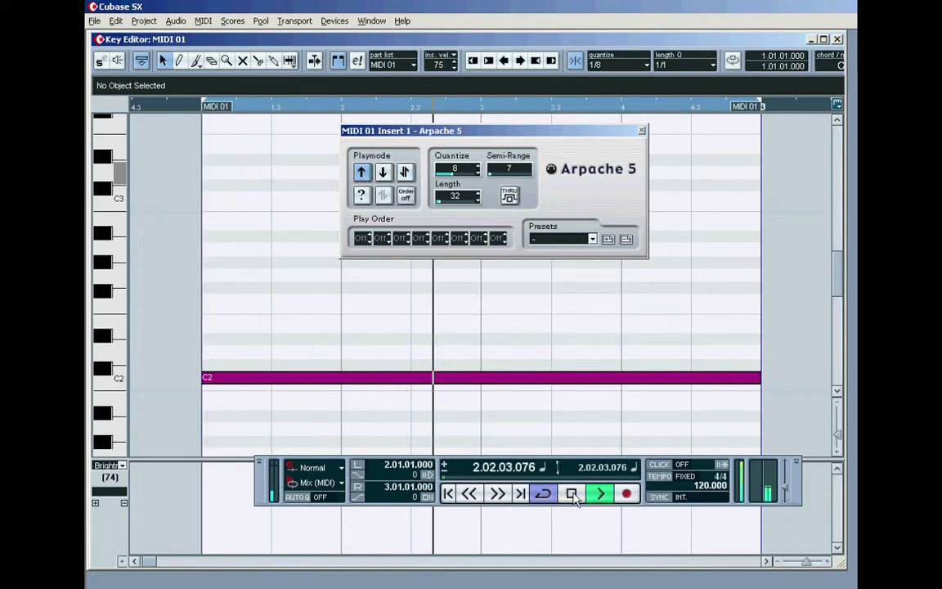
pyautogui.click(572, 494)
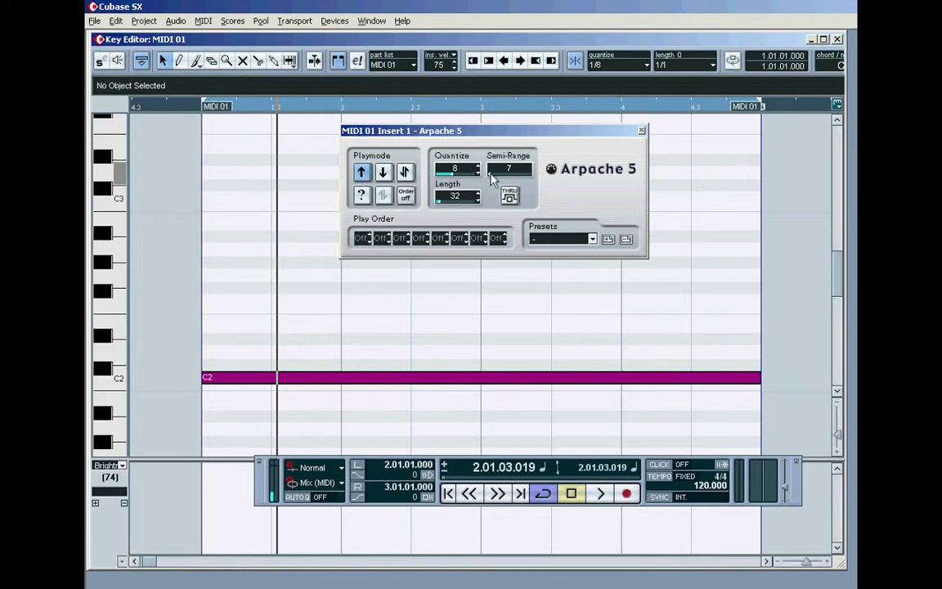
# Set the Semi-Range to 12, audition it, and close the Key Editor
pyautogui.moveTo(491, 179); pyautogui.dragTo(457, 193)
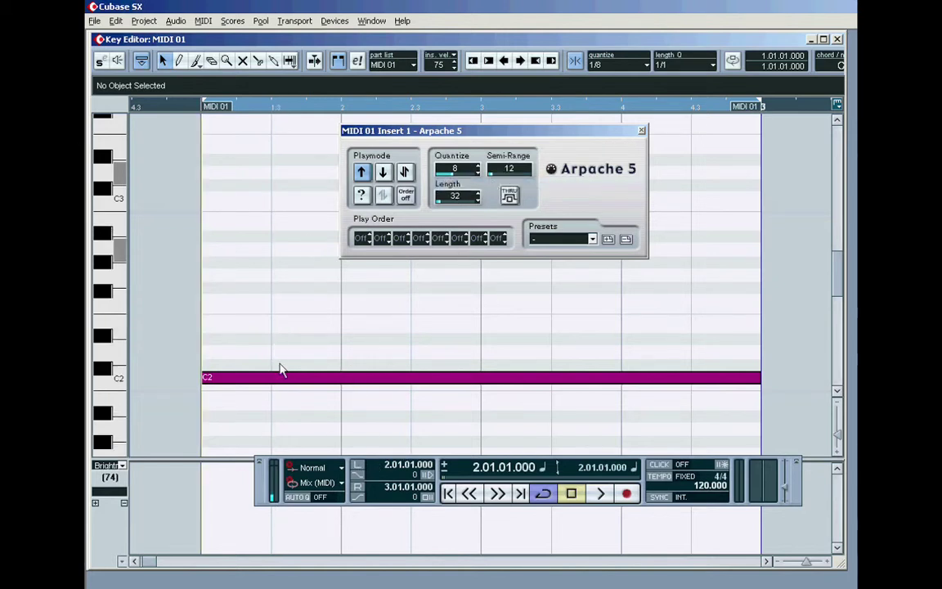
pyautogui.click(601, 494)
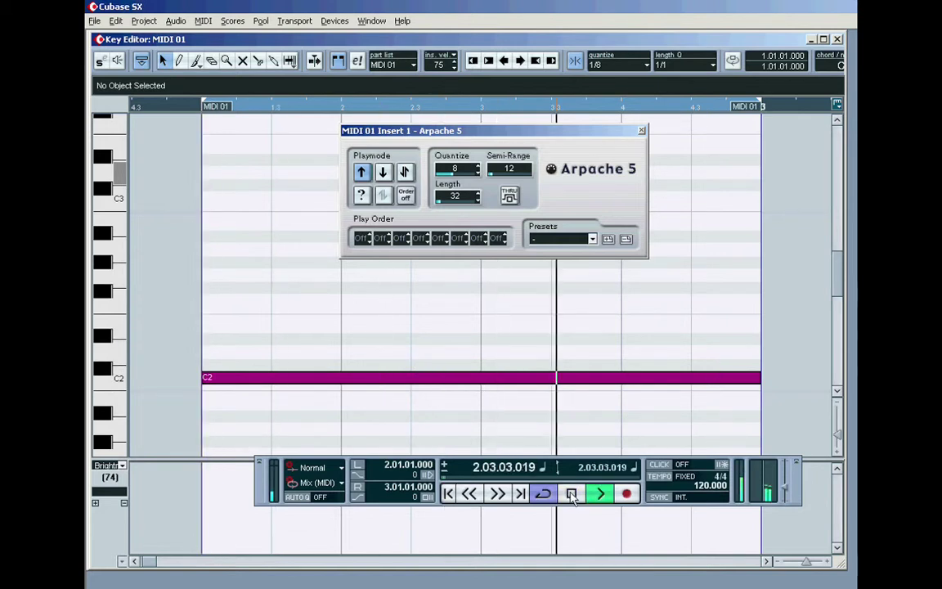
pyautogui.click(572, 494)
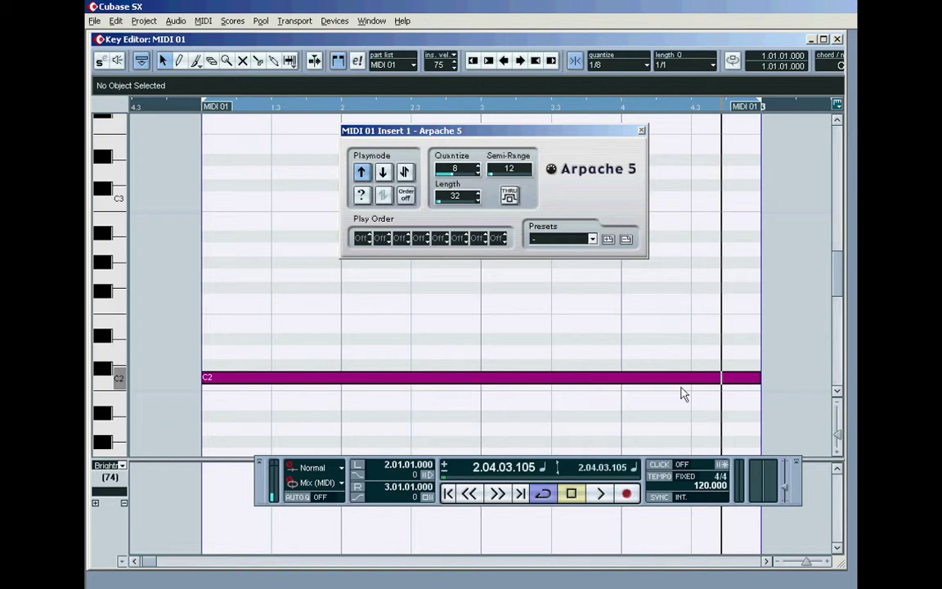
pyautogui.press('Escape')
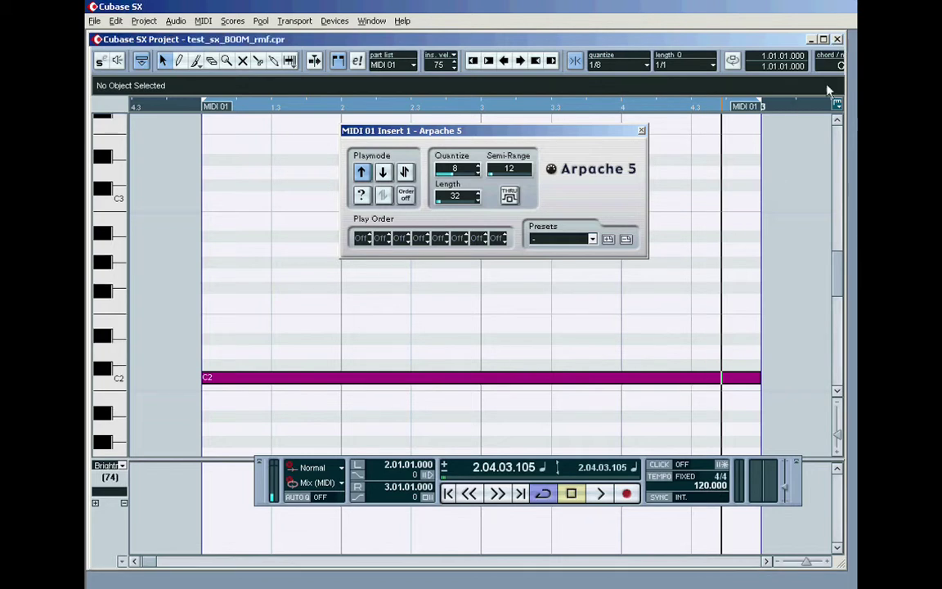
# Move the Arpache panel aside, copy MIDI 01 to bar 3, and extend the cycle to bar 6
pyautogui.moveTo(460, 129); pyautogui.dragTo(560, 309)
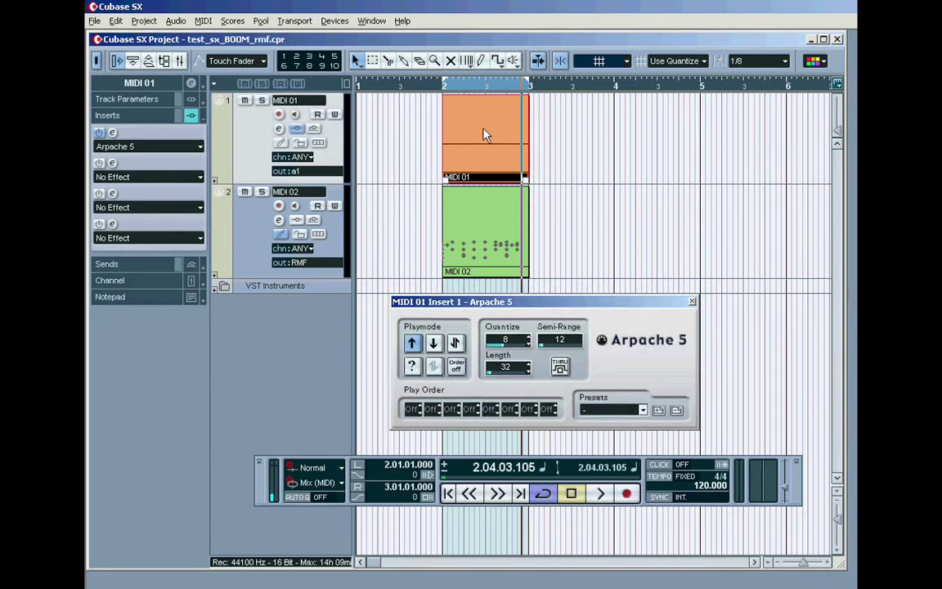
pyautogui.moveTo(484, 135); pyautogui.dragTo(731, 123)
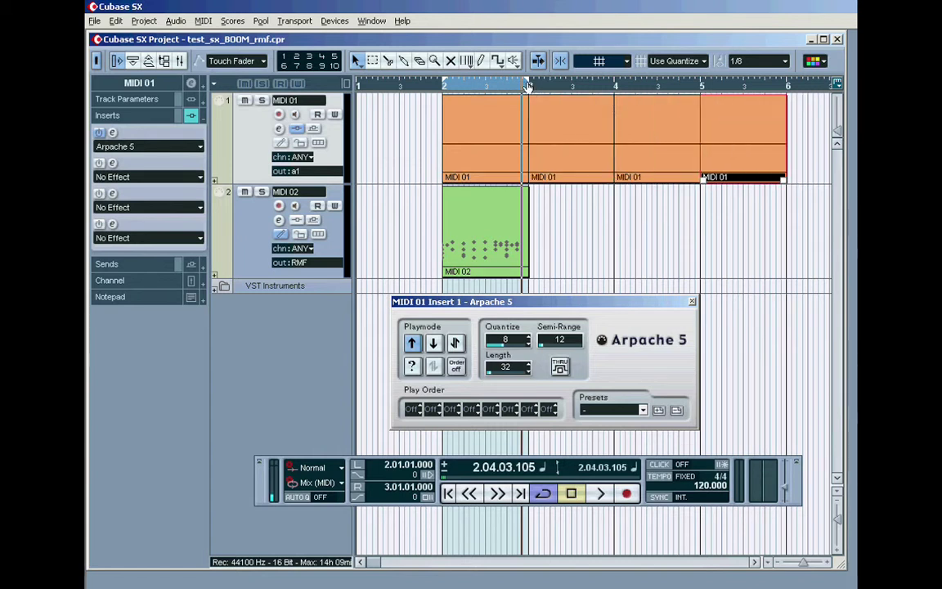
pyautogui.moveTo(527, 86); pyautogui.dragTo(787, 85)
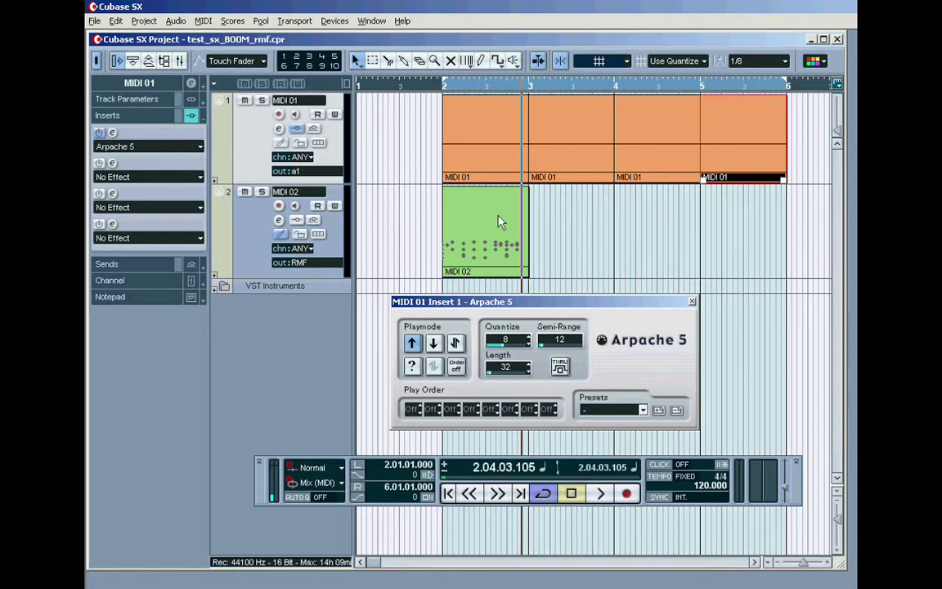
# Copy the MIDI 02 part one bar later and place another MIDI 01 copy at bar 4
pyautogui.moveTo(501, 222); pyautogui.dragTo(717, 226)
pyautogui.click(495, 135)
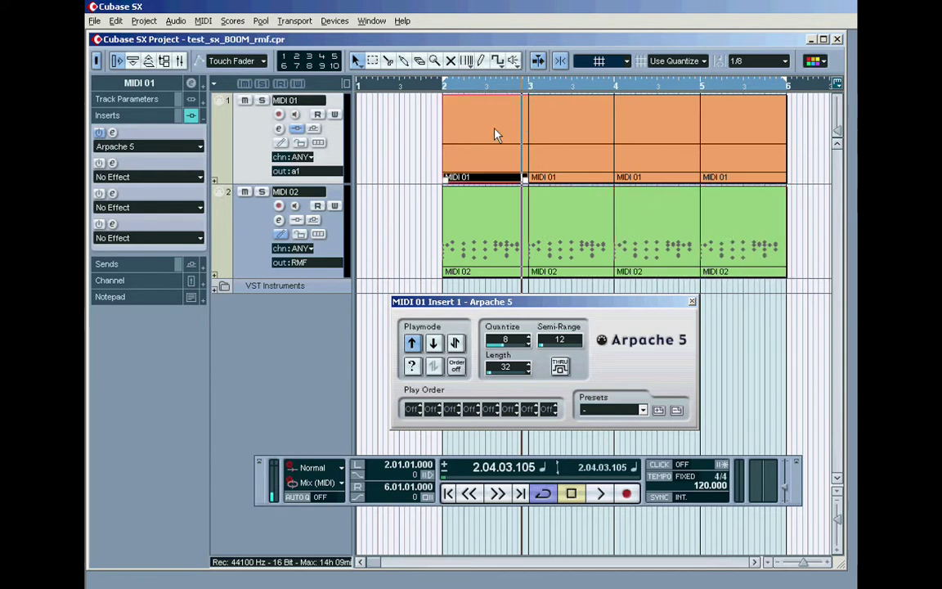
pyautogui.moveTo(494, 135); pyautogui.dragTo(685, 166)
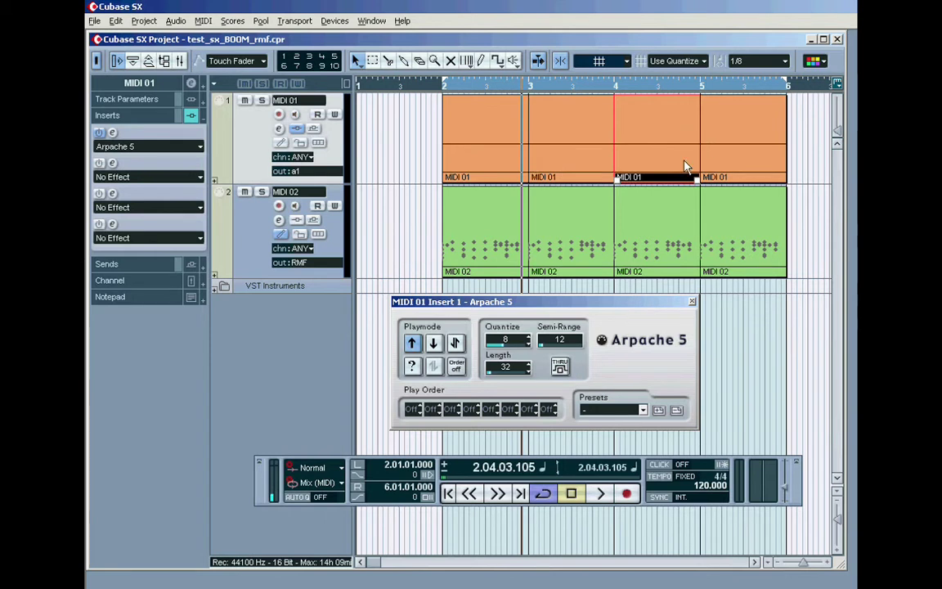
# Raise the note in one MIDI 01 part from C2 to D#2 and close the editor
pyautogui.doubleClick(642, 141)
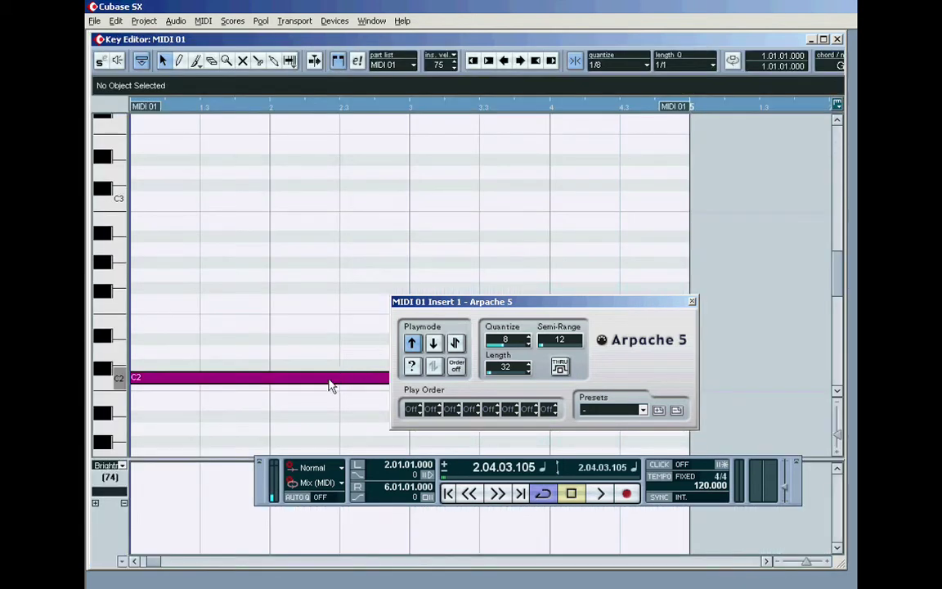
pyautogui.moveTo(330, 384); pyautogui.dragTo(332, 346)
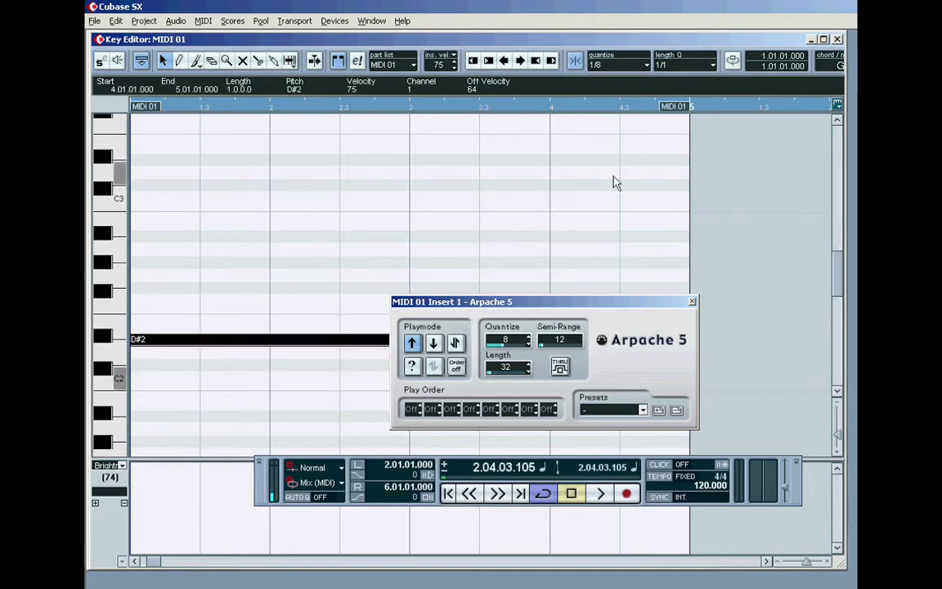
pyautogui.click(837, 40)
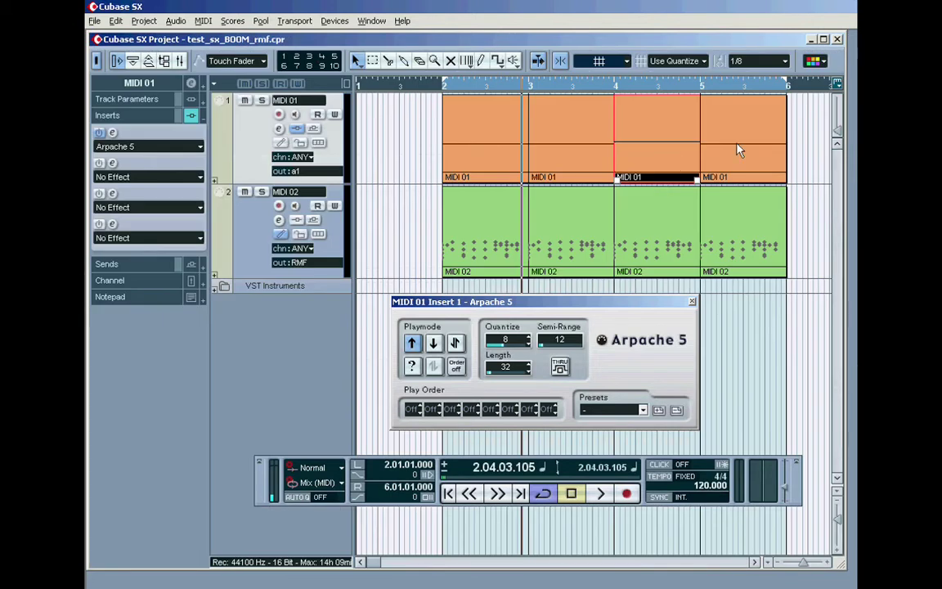
# Open the bar-5 MIDI 01 part and drag its C2 note down to A#1
pyautogui.doubleClick(662, 129)
pyautogui.moveTo(496, 306); pyautogui.dragTo(507, 186)
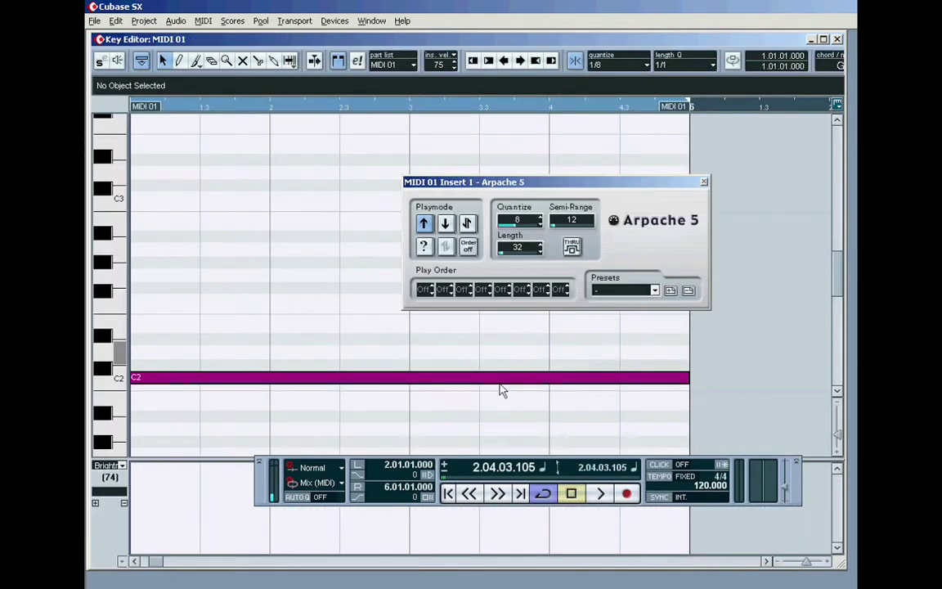
pyautogui.scroll(-3, 756, 385)
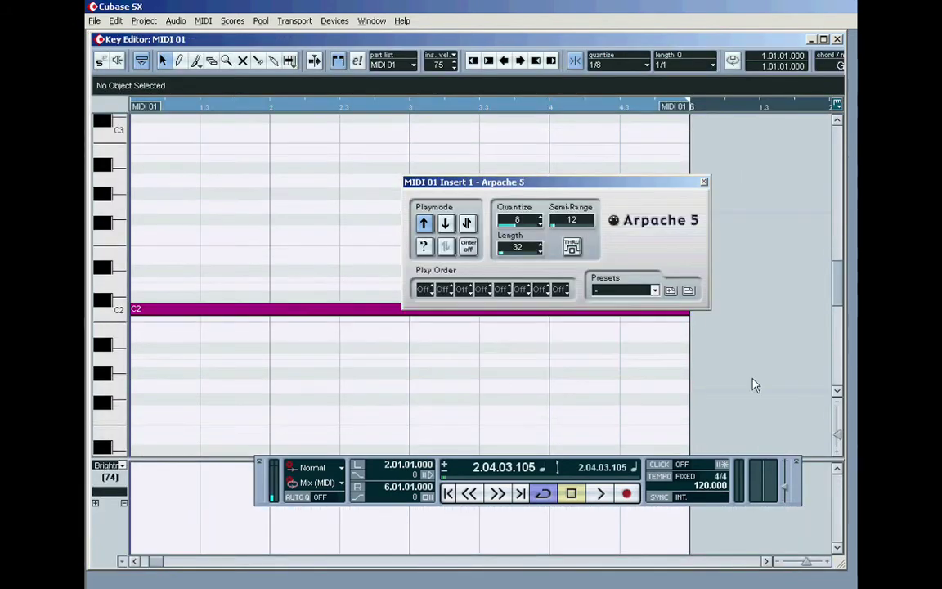
pyautogui.click(350, 309)
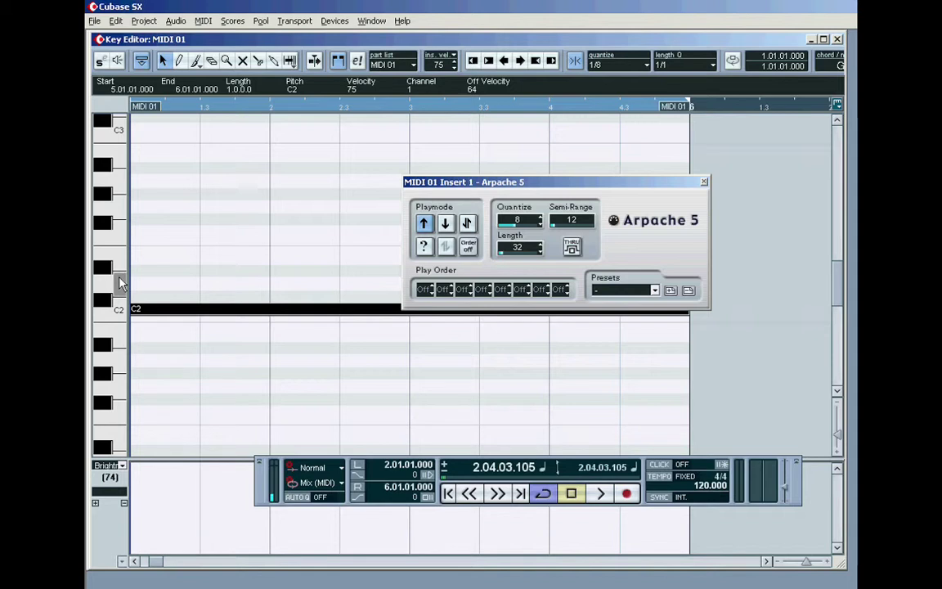
pyautogui.click(117, 309)
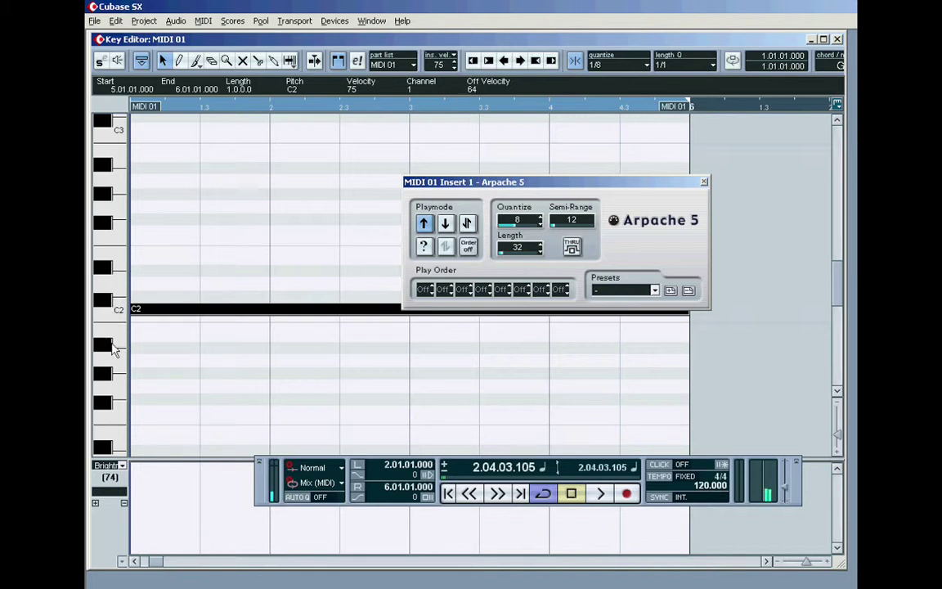
pyautogui.moveTo(204, 311); pyautogui.dragTo(204, 348)
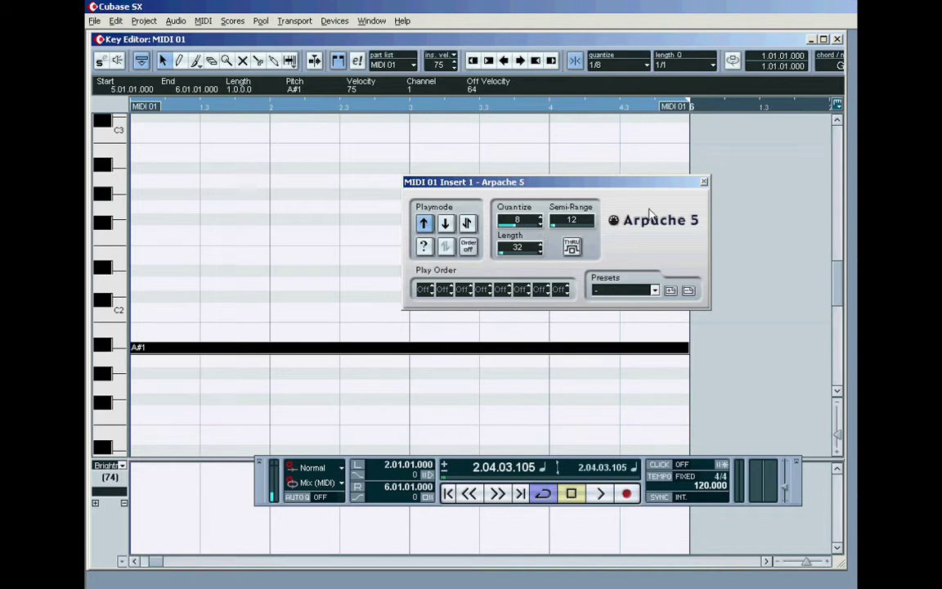
# Close the Key Editor and play the arrangement from bar 2, then stop
pyautogui.click(838, 39)
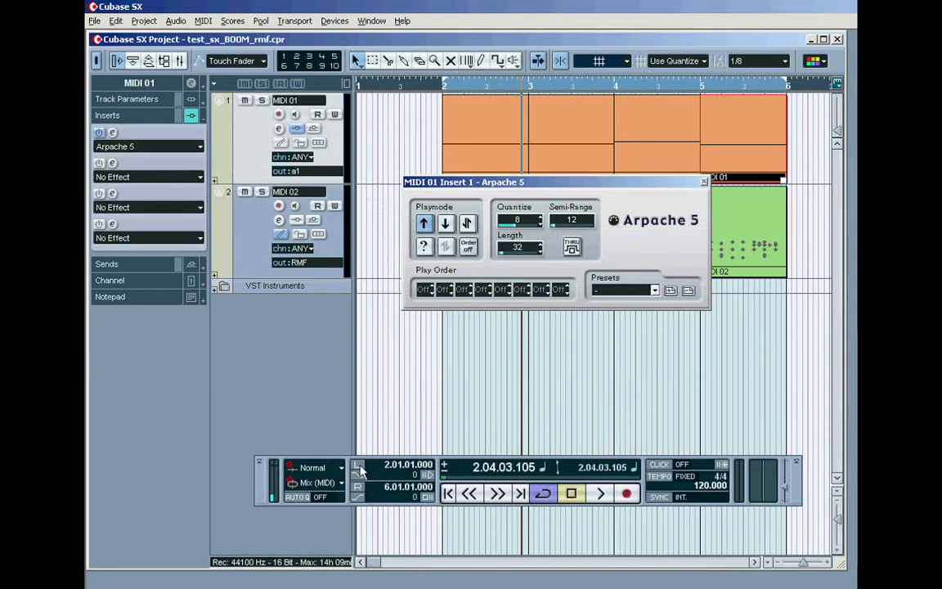
pyautogui.click(359, 467)
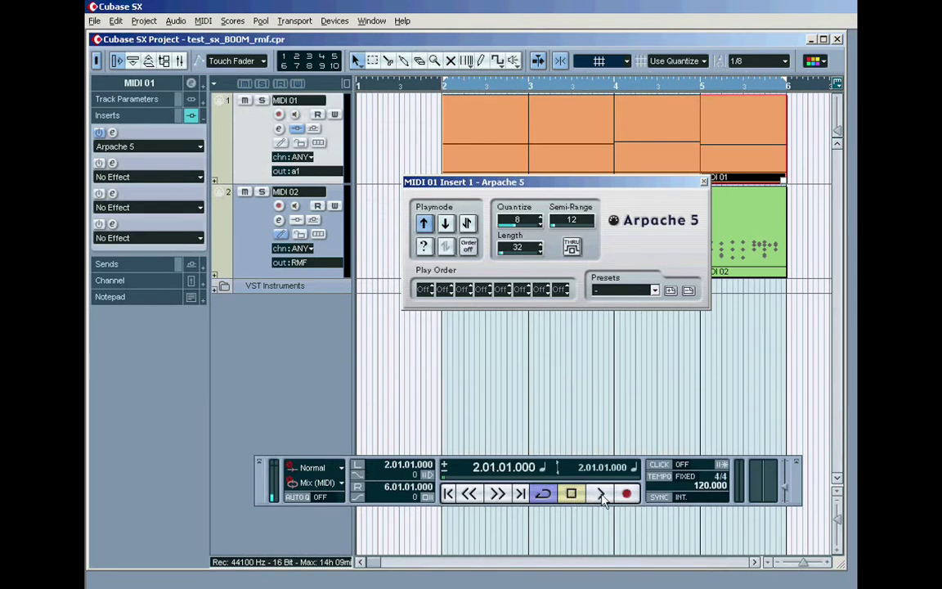
pyautogui.click(601, 495)
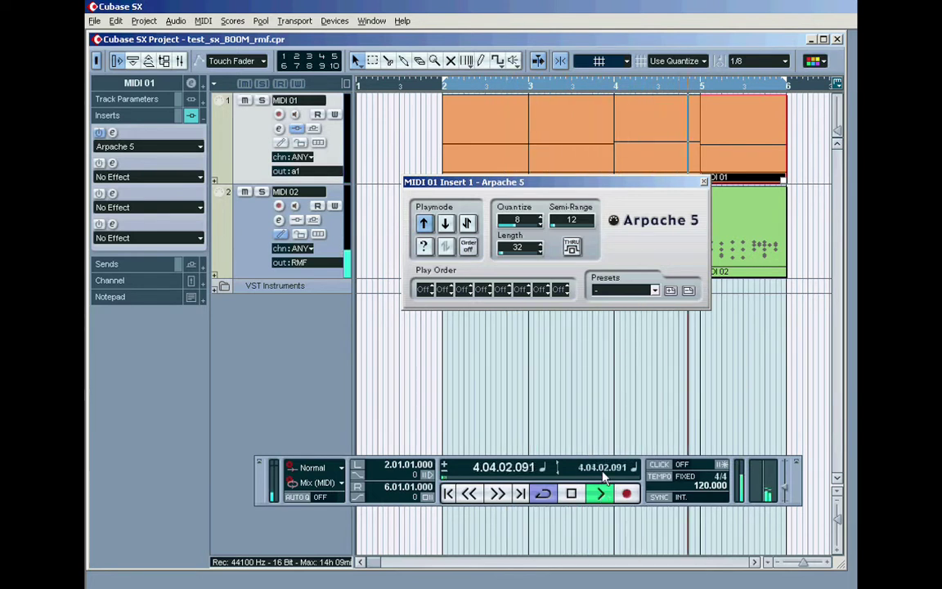
pyautogui.press('space')
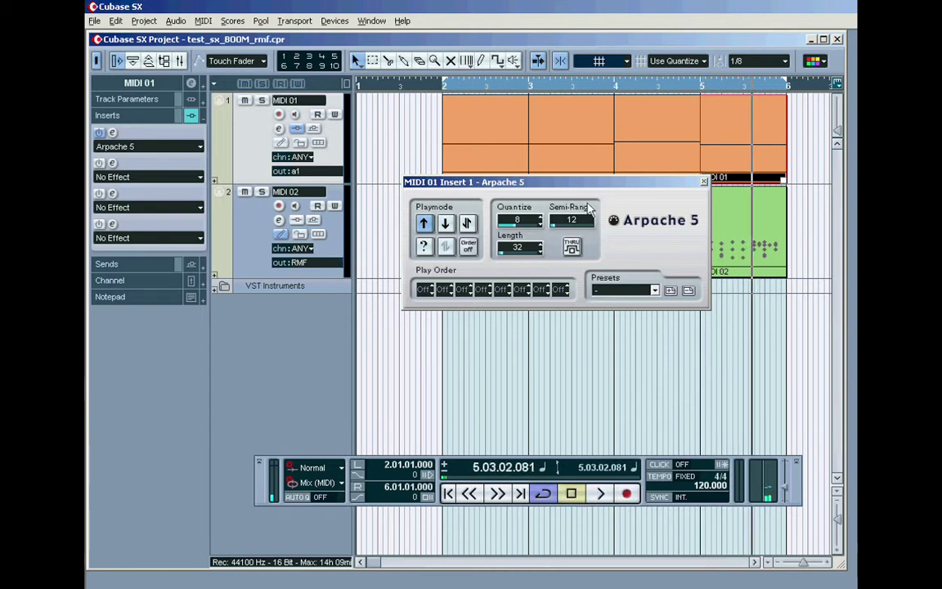
# Select all MIDI 01 parts and open them in the Key Editor zoomed out to bars 1–7
pyautogui.moveTo(528, 181); pyautogui.dragTo(531, 258)
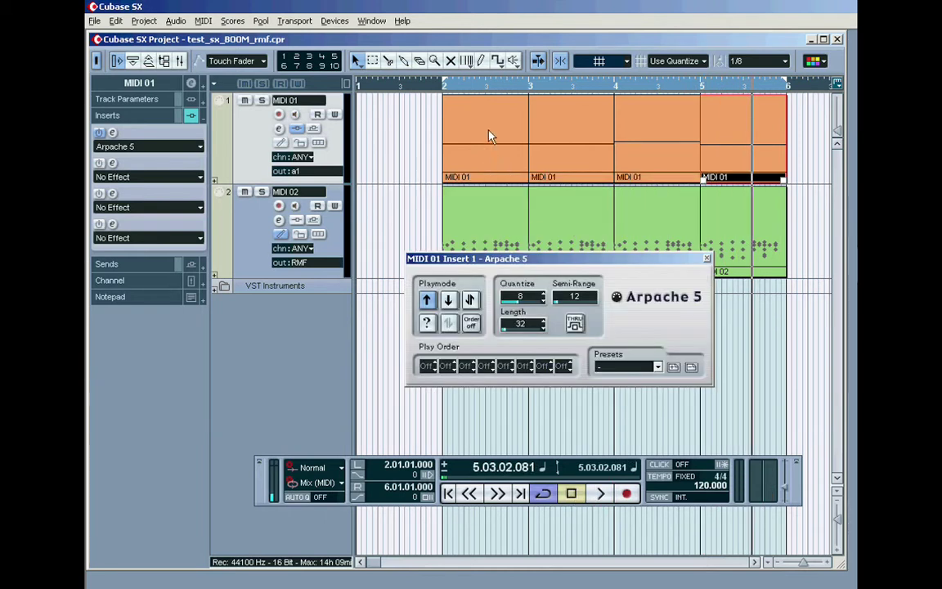
pyautogui.moveTo(422, 119); pyautogui.dragTo(813, 172)
pyautogui.doubleClick(625, 151)
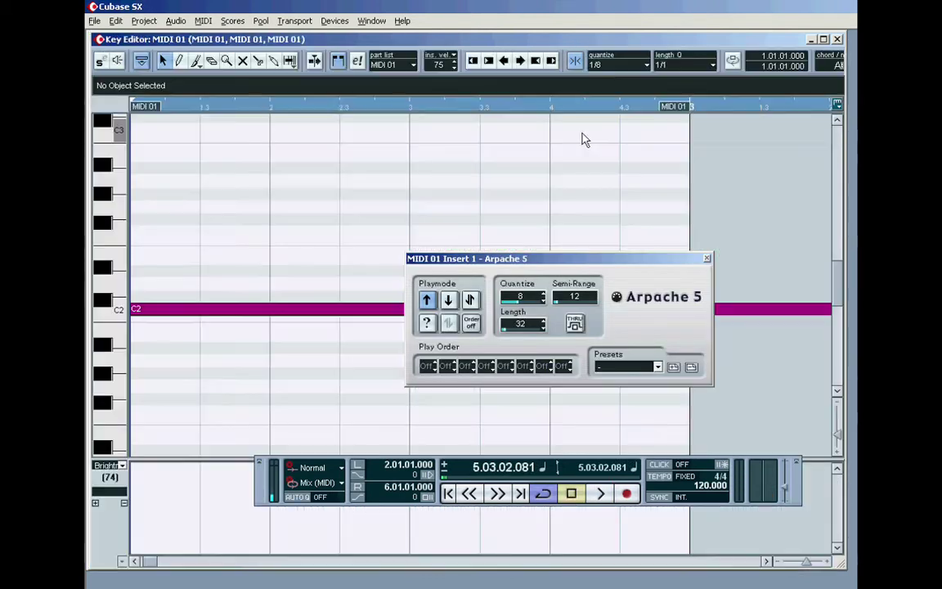
pyautogui.click(781, 566)
pyautogui.click(779, 565)
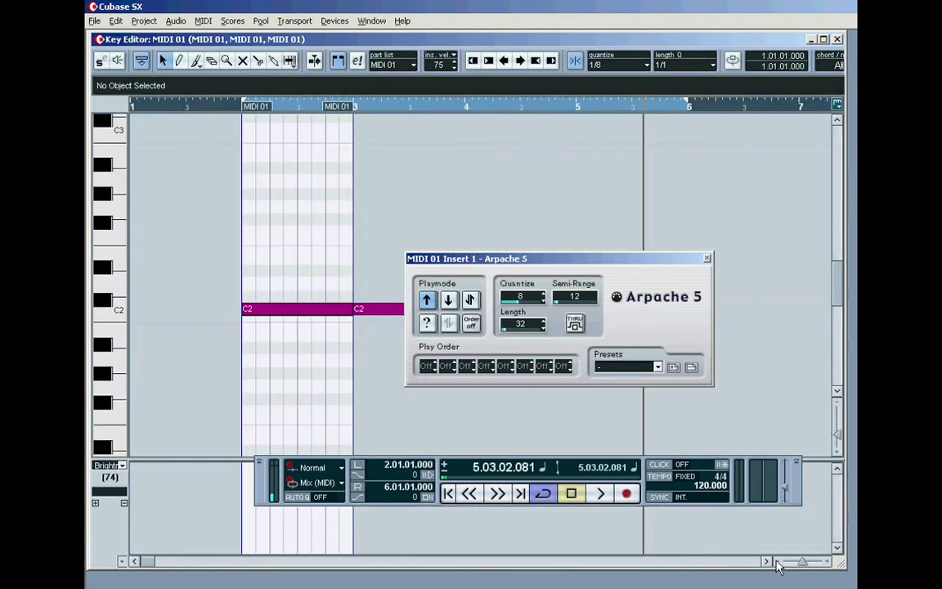
# Hide part boundaries, select all five notes and drag them down one octave to C1
pyautogui.moveTo(610, 268); pyautogui.dragTo(729, 142)
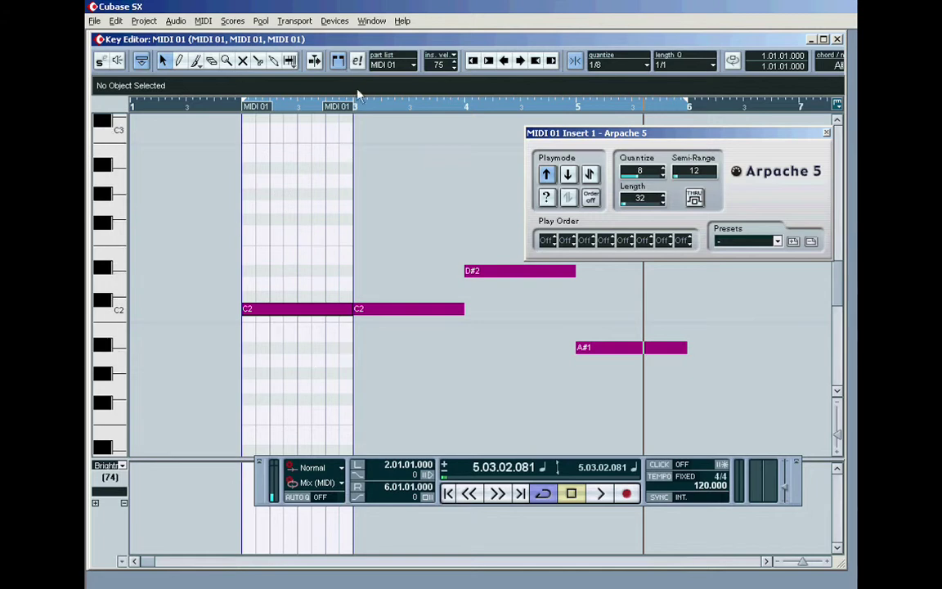
pyautogui.click(341, 63)
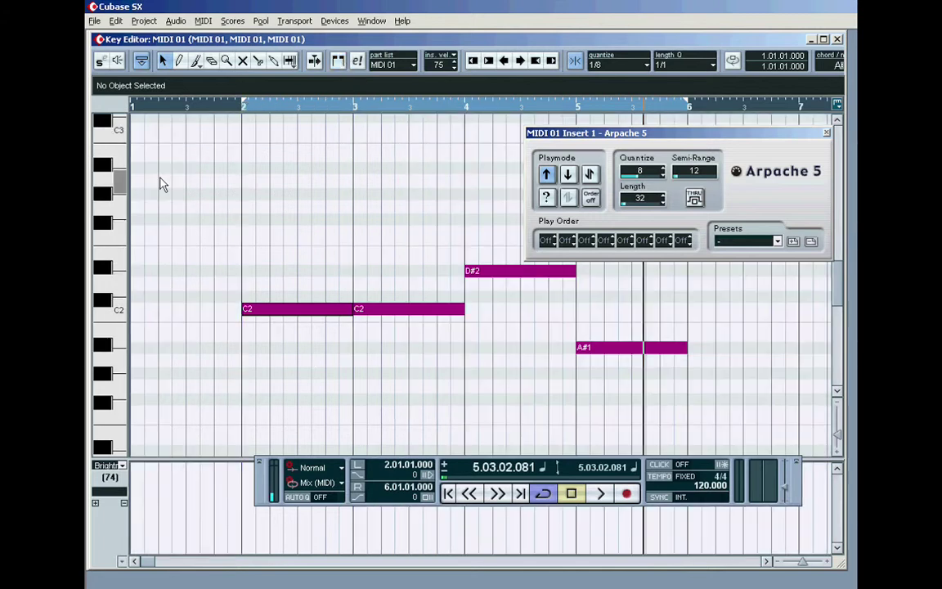
pyautogui.moveTo(752, 132); pyautogui.dragTo(664, 75)
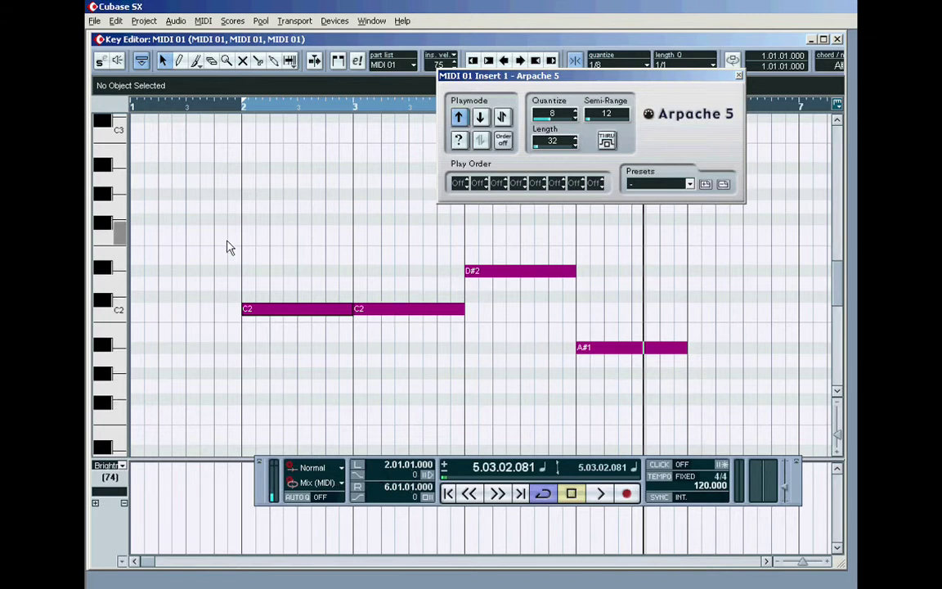
pyautogui.moveTo(227, 241); pyautogui.dragTo(698, 389)
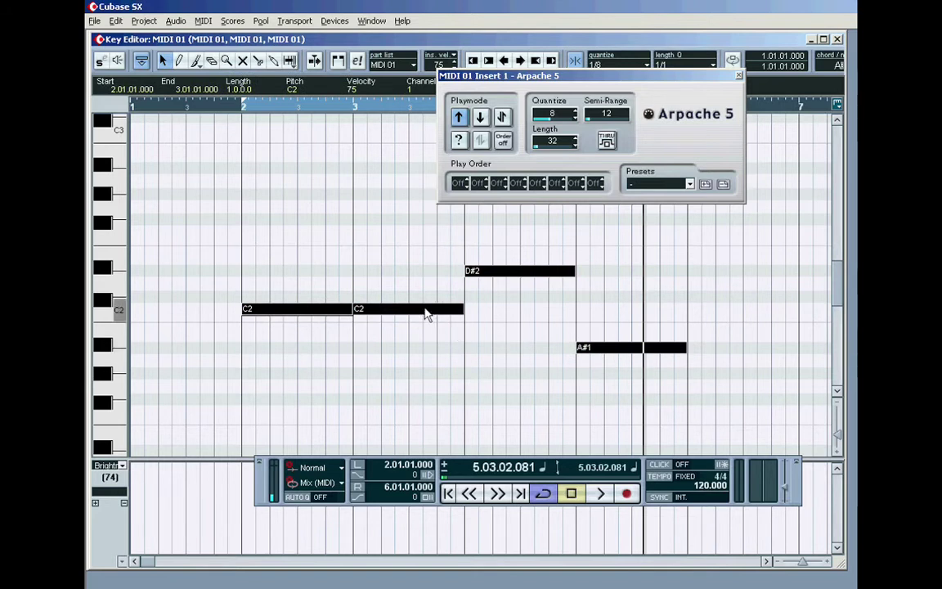
pyautogui.moveTo(426, 308); pyautogui.dragTo(434, 382)
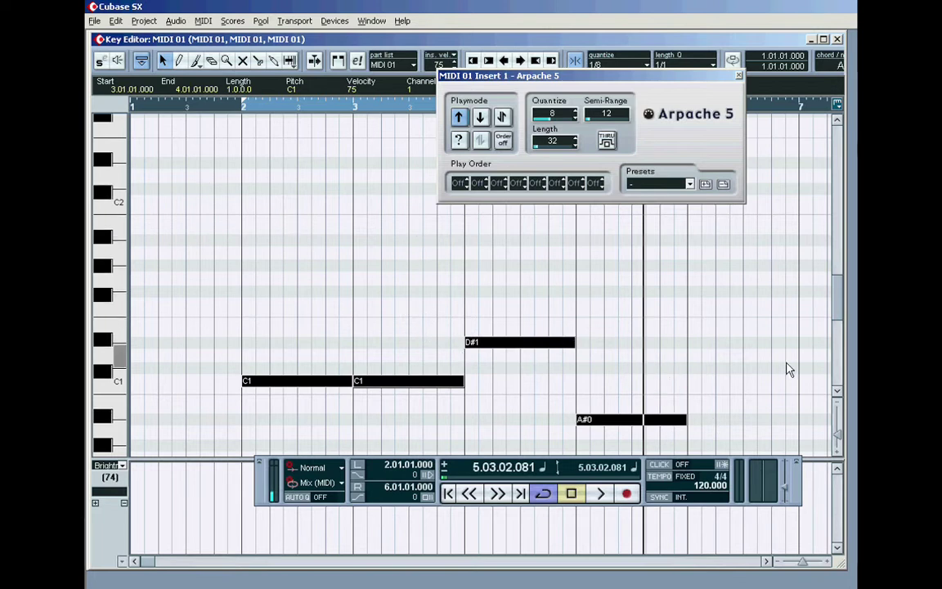
# Play the octave-lowered MIDI 01 notes through Arpache 5 from bar 2, then stop playback
pyautogui.click(359, 467)
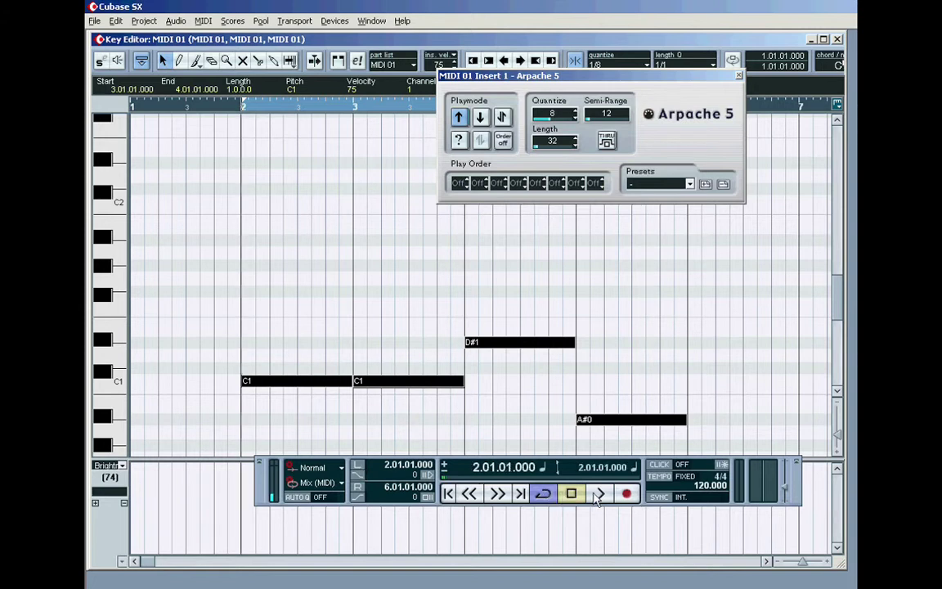
pyautogui.click(557, 387)
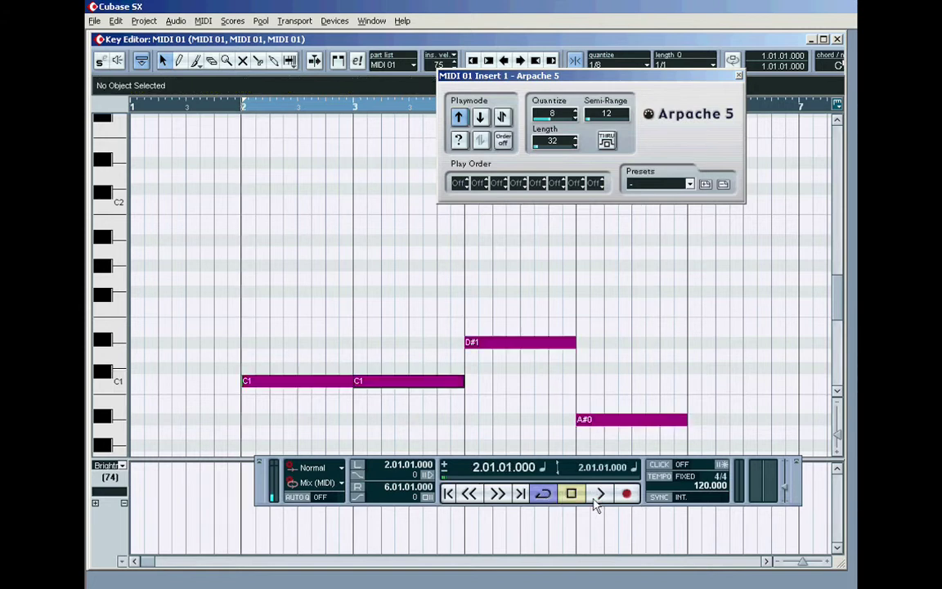
pyautogui.click(601, 496)
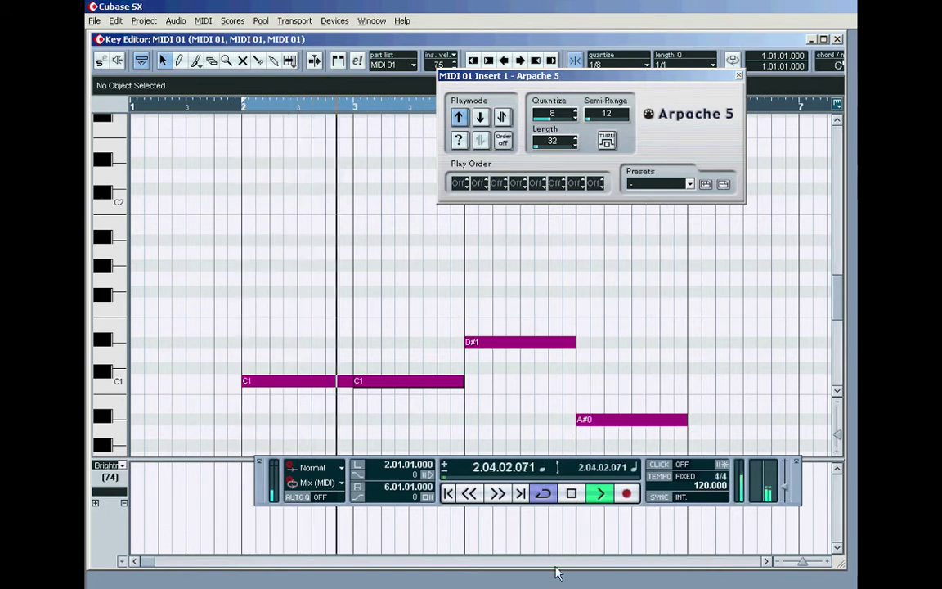
pyautogui.click(570, 493)
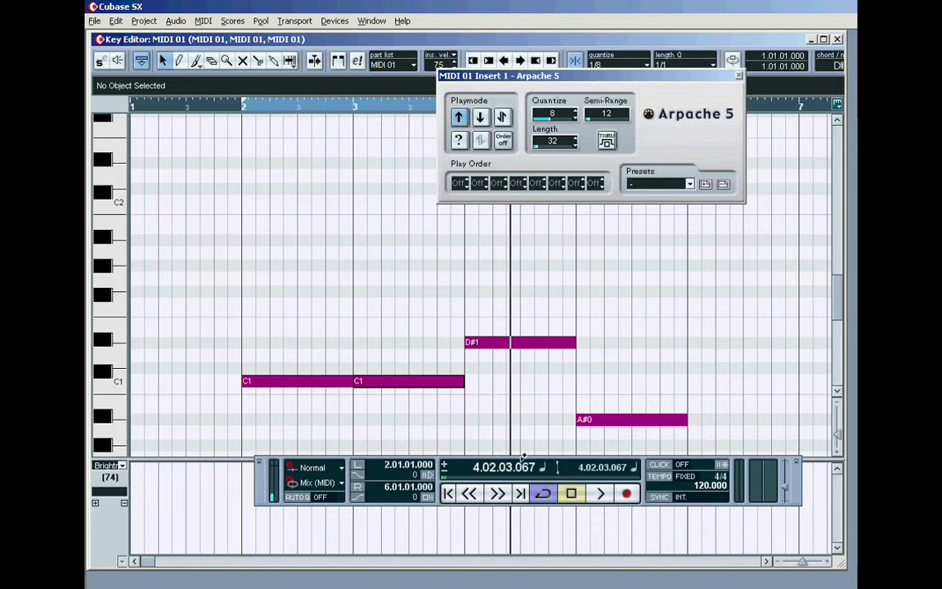
pyautogui.moveTo(444, 466); pyautogui.dragTo(439, 482)
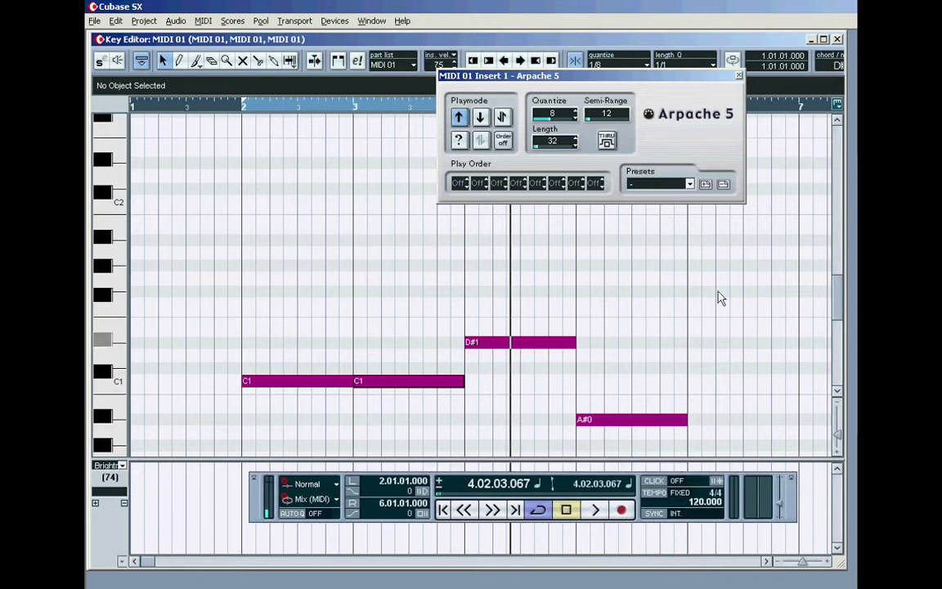
# Close the note editor, move the Arpache 5 window aside, and select all four MIDI 01 parts
pyautogui.click(837, 39)
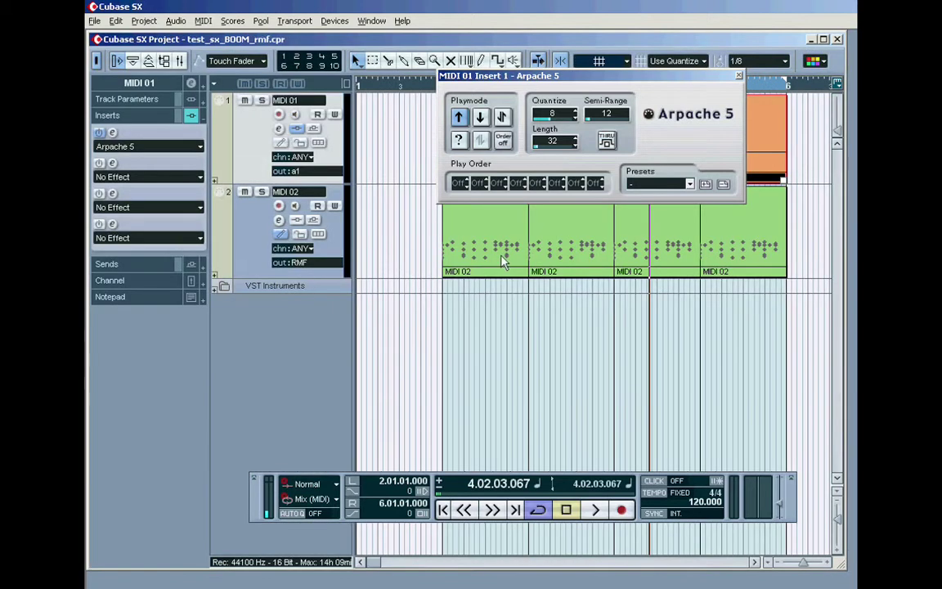
pyautogui.moveTo(554, 78); pyautogui.dragTo(431, 319)
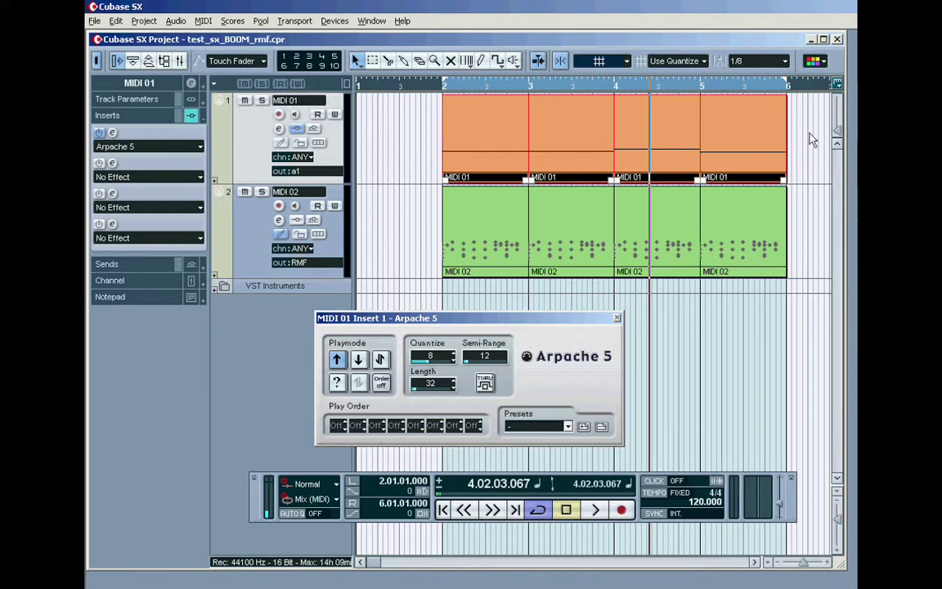
pyautogui.moveTo(810, 127); pyautogui.dragTo(563, 157)
pyautogui.moveTo(442, 119); pyautogui.dragTo(779, 152)
# Move the four MIDI 01 parts to bar 8, then set the playhead back to bar 2
pyautogui.click(778, 563)
pyautogui.click(778, 563)
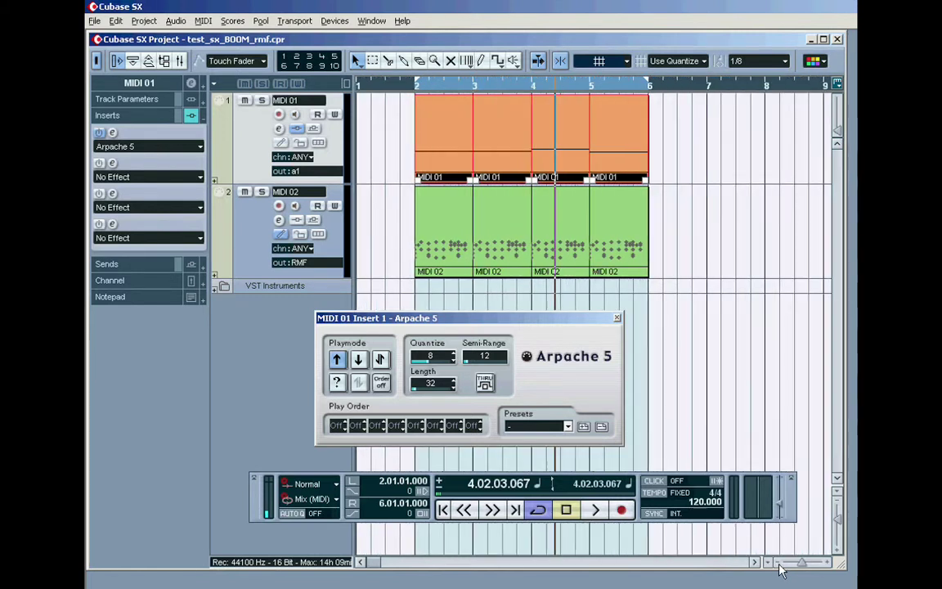
pyautogui.click(779, 564)
pyautogui.click(778, 563)
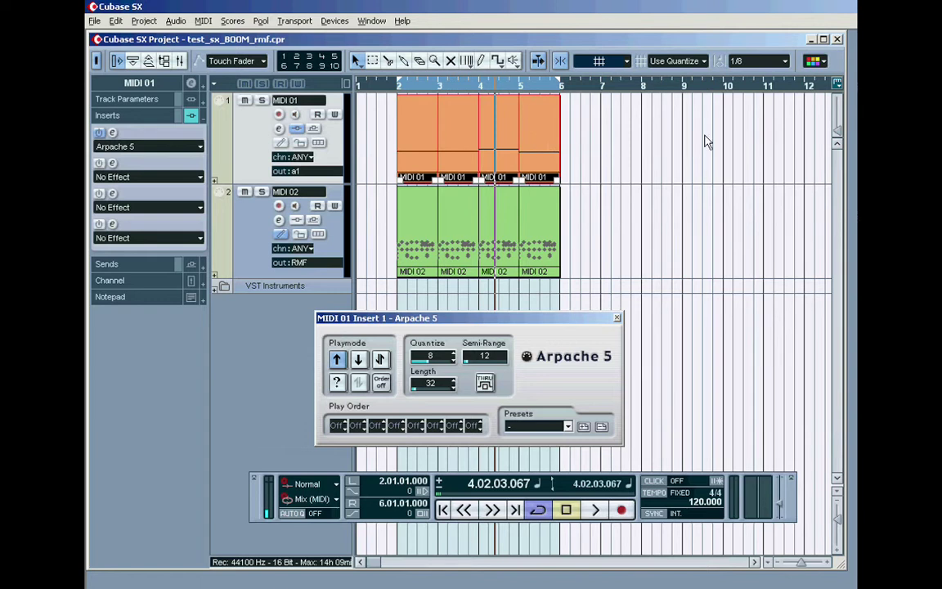
pyautogui.moveTo(708, 140); pyautogui.dragTo(662, 140)
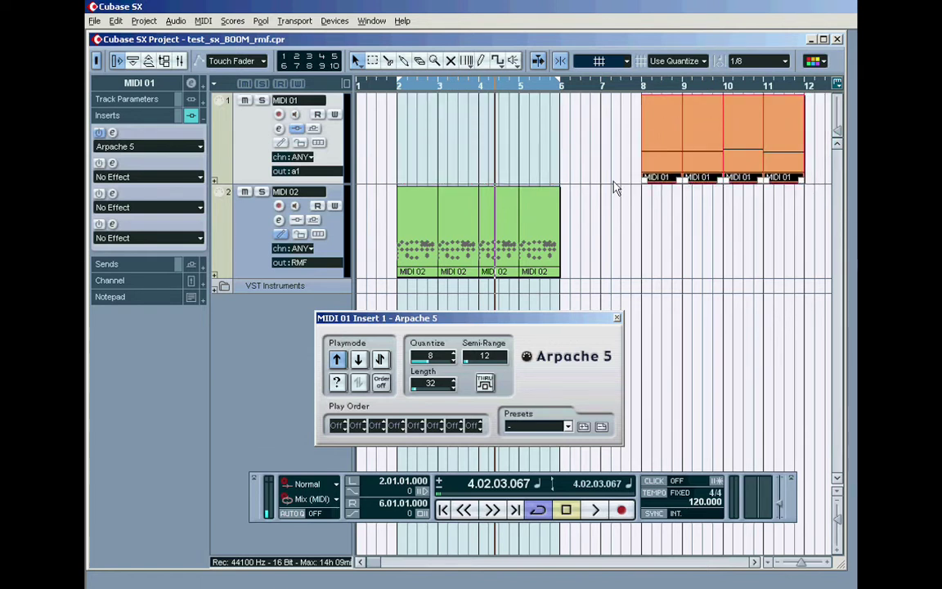
pyautogui.click(410, 126)
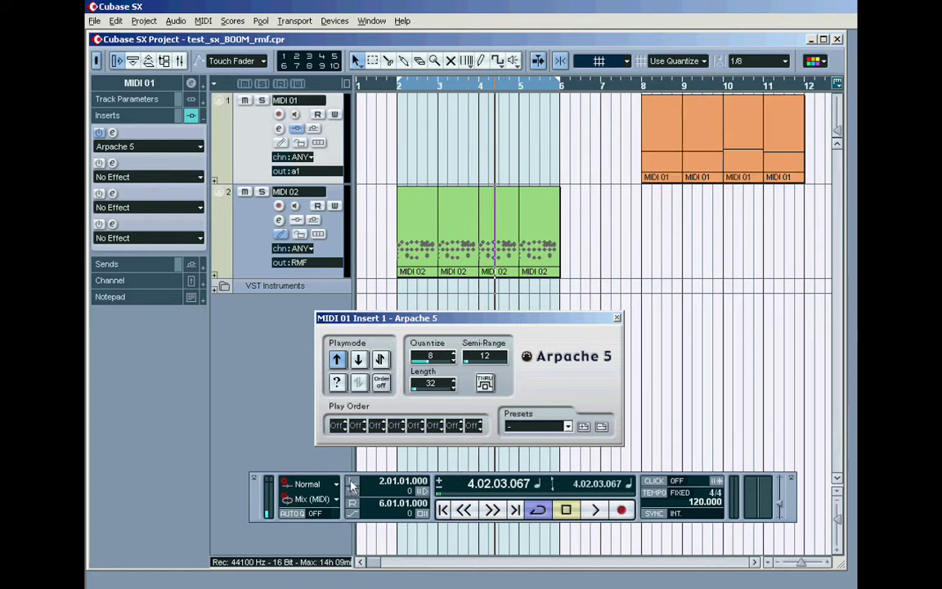
pyautogui.click(398, 88)
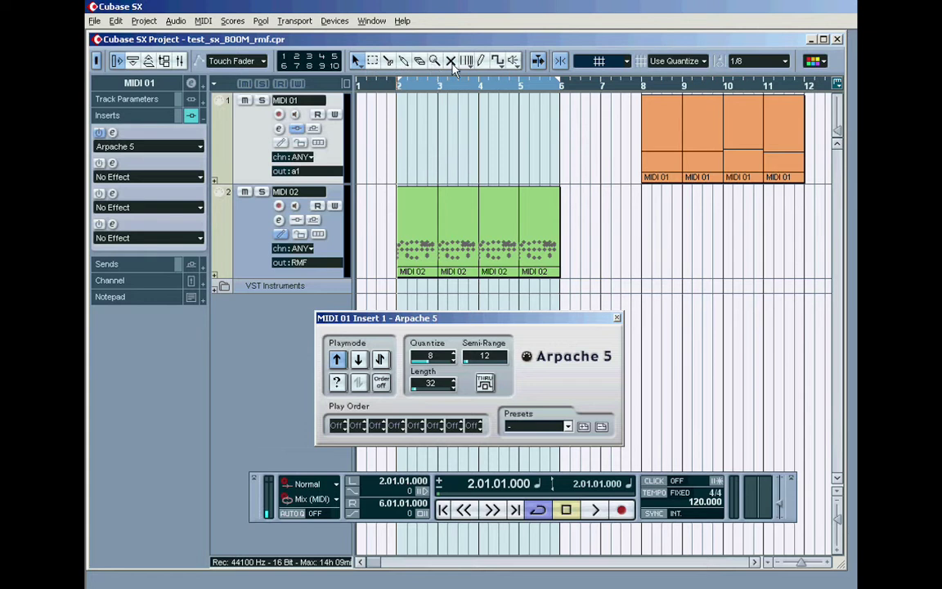
# Draw a one-bar MIDI 01 part at bar 2 with 1/1 quantize, then restore 1/8 quantize
pyautogui.click(756, 61)
pyautogui.click(761, 78)
pyautogui.moveTo(400, 104); pyautogui.dragTo(437, 115)
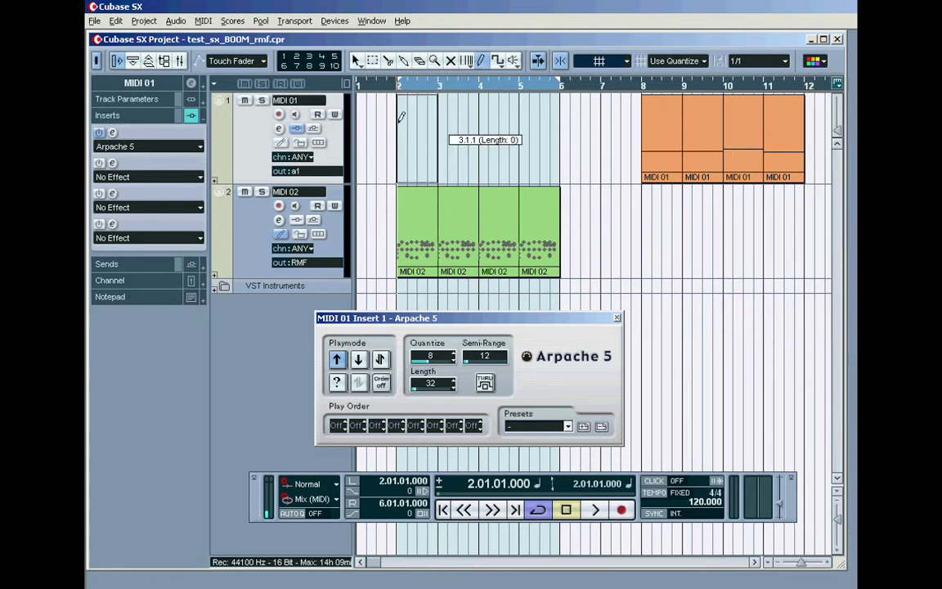
pyautogui.click(771, 64)
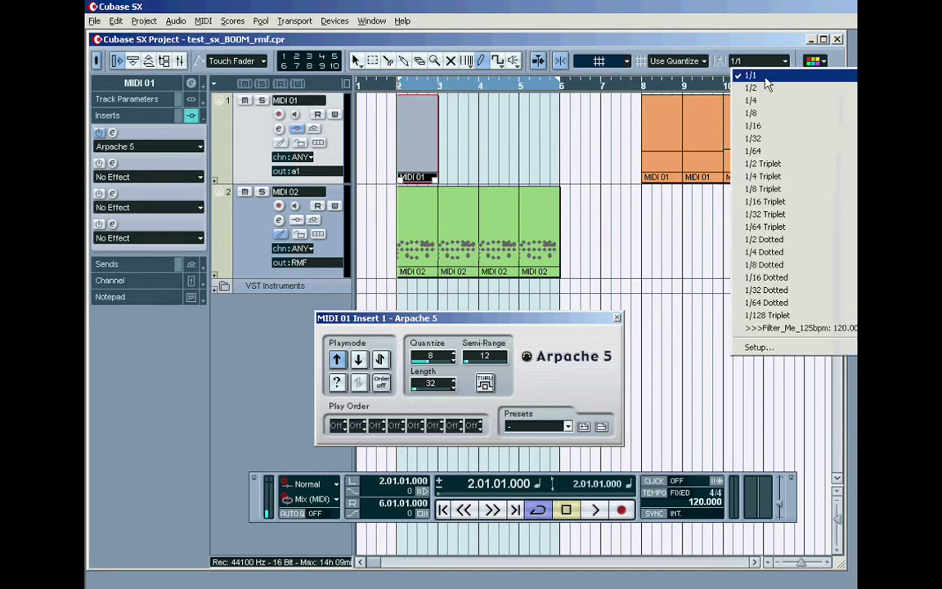
pyautogui.click(752, 113)
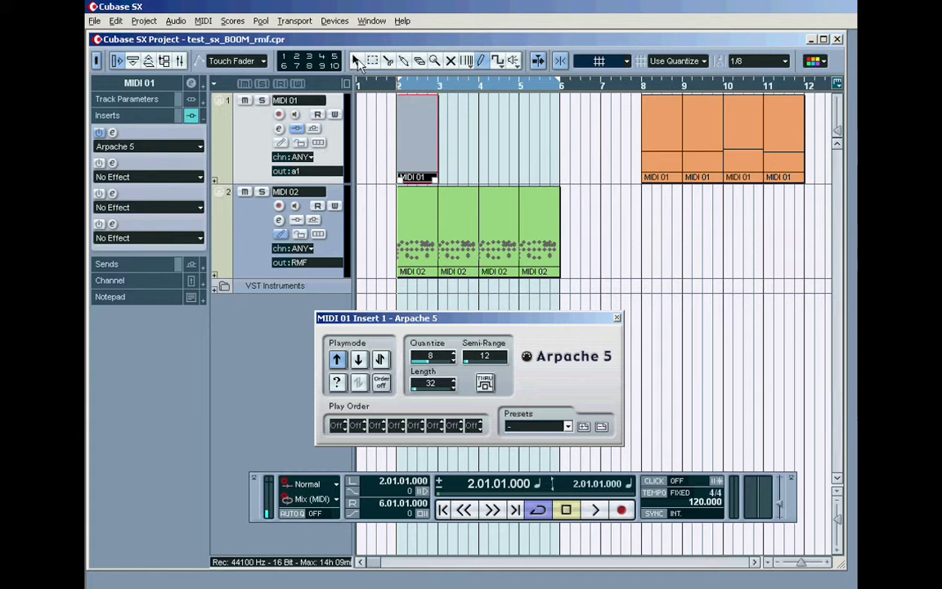
pyautogui.press('1')
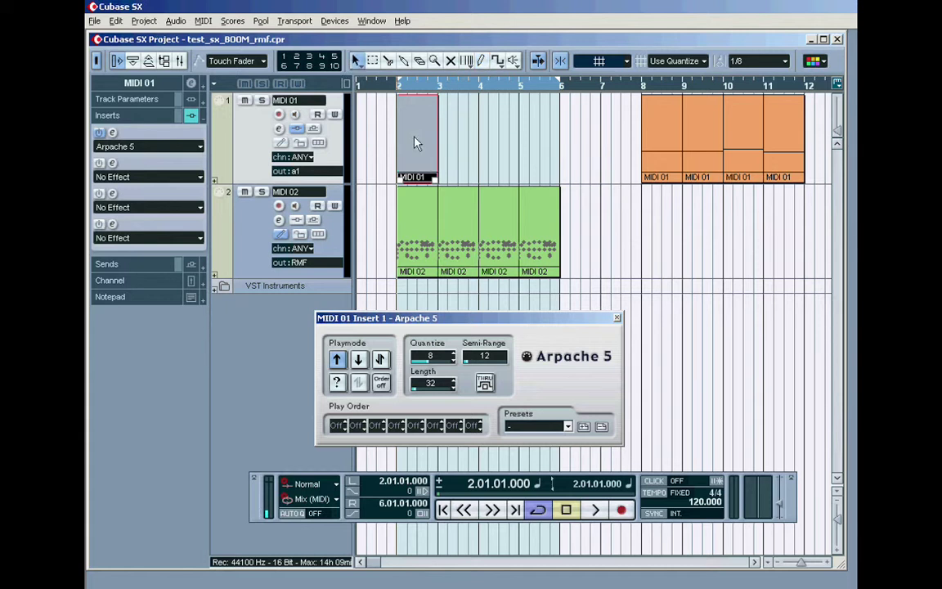
# Open the new part for note editing and shorten the cycle range to end at bar 3
pyautogui.doubleClick(415, 145)
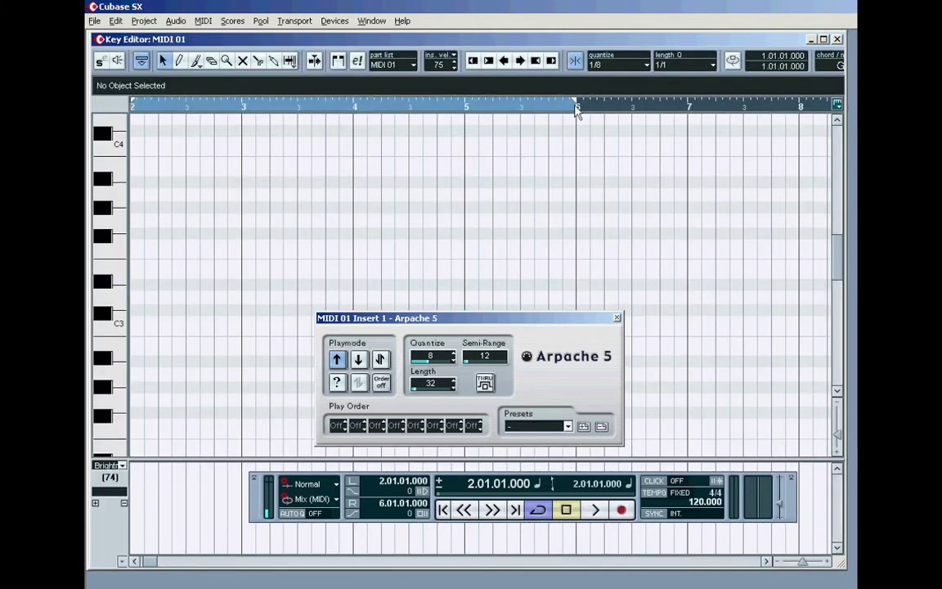
pyautogui.click(134, 561)
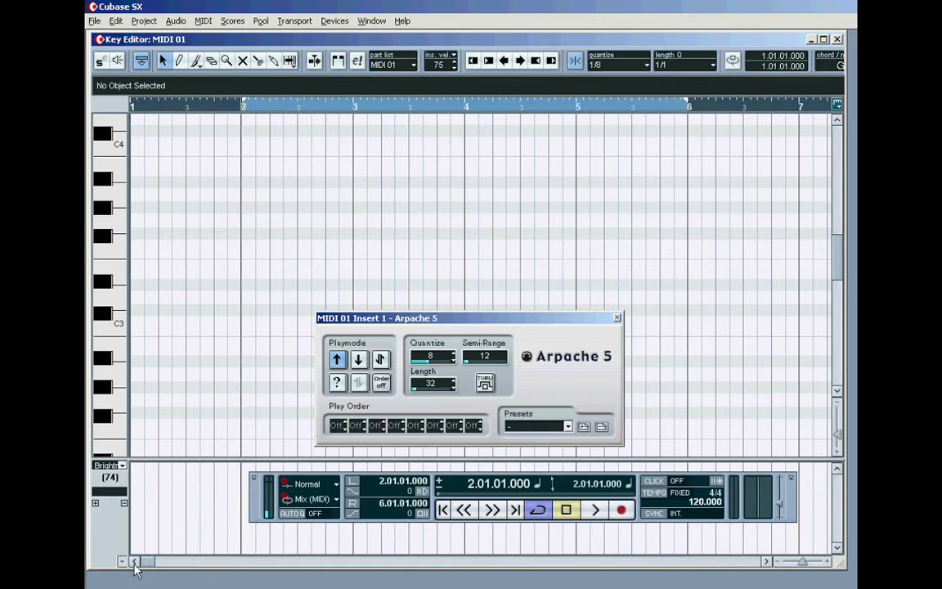
pyautogui.click(338, 62)
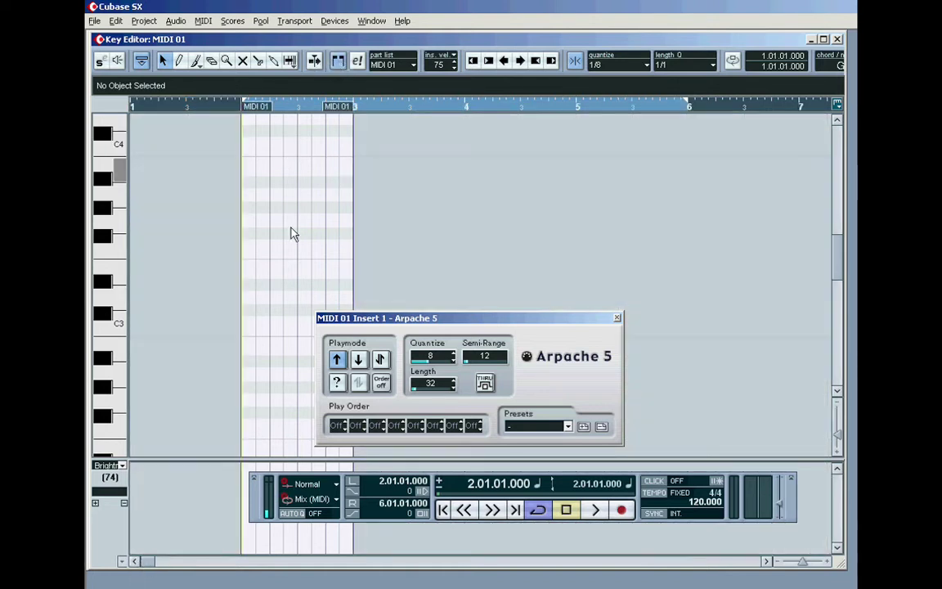
pyautogui.click(298, 107)
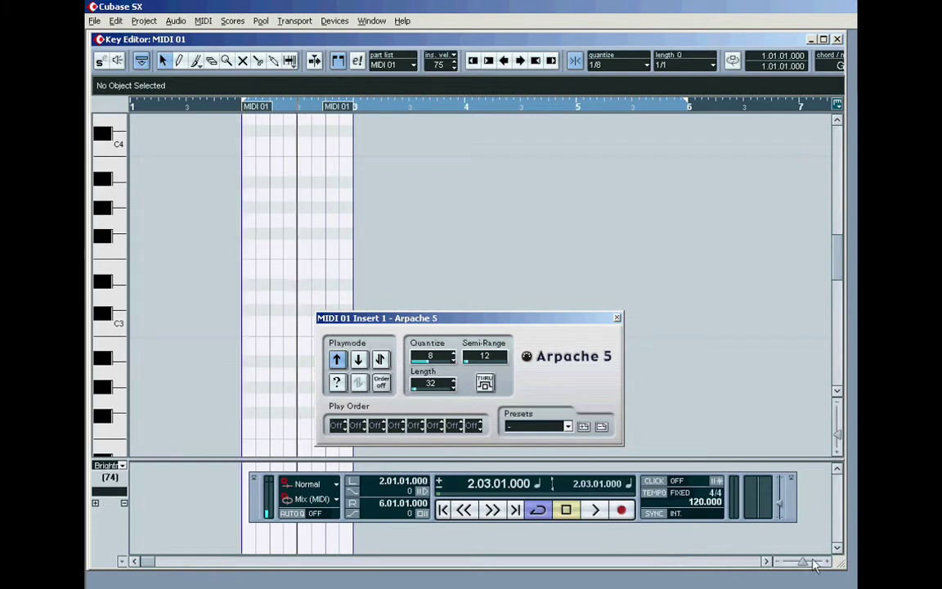
pyautogui.moveTo(814, 564); pyautogui.dragTo(827, 568)
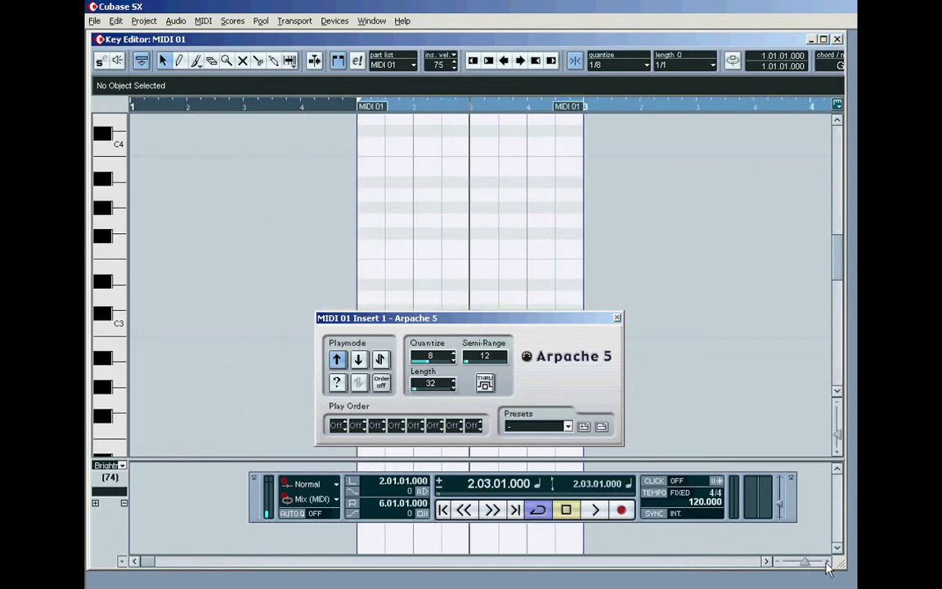
pyautogui.click(778, 563)
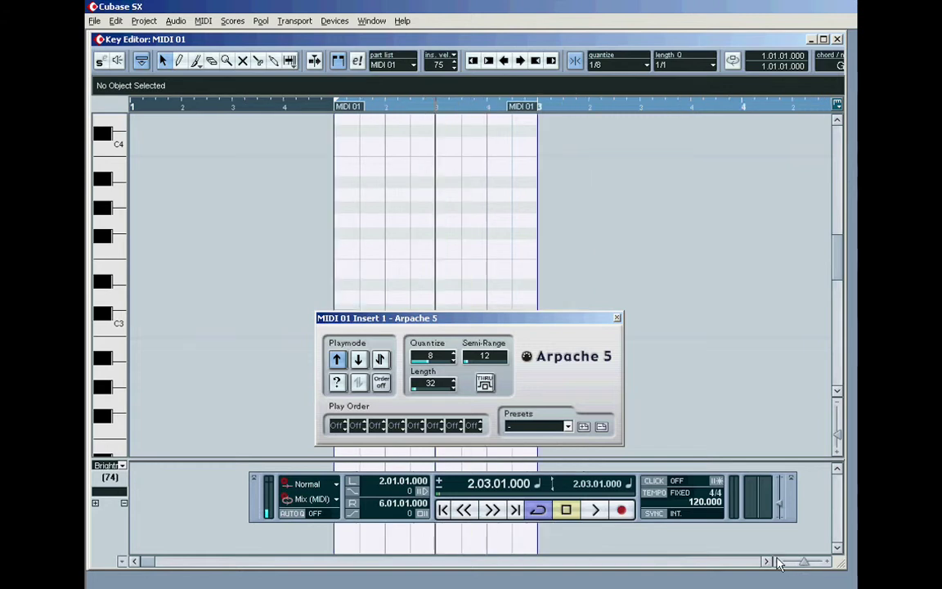
pyautogui.click(779, 562)
pyautogui.click(778, 563)
pyautogui.click(778, 563)
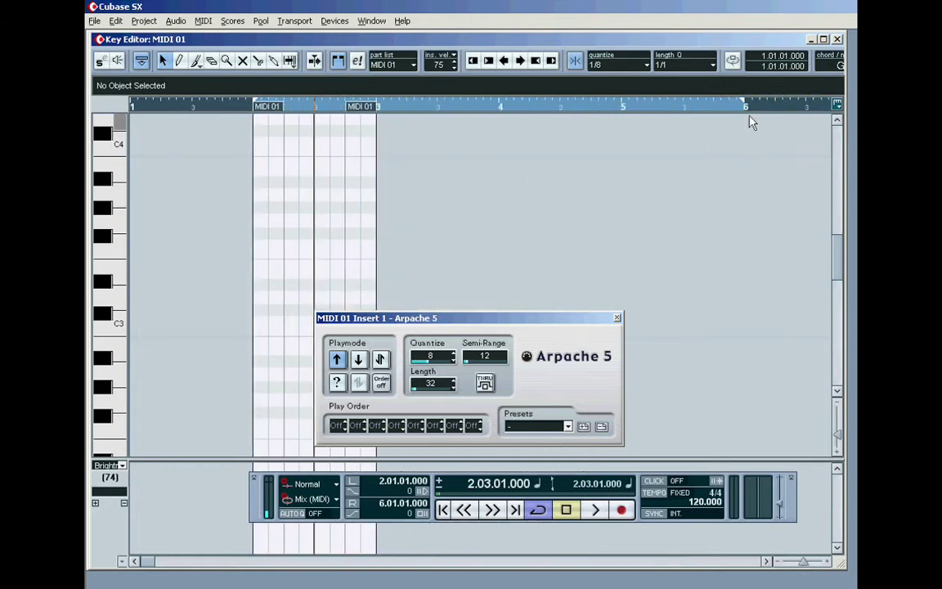
pyautogui.moveTo(689, 109); pyautogui.dragTo(385, 111)
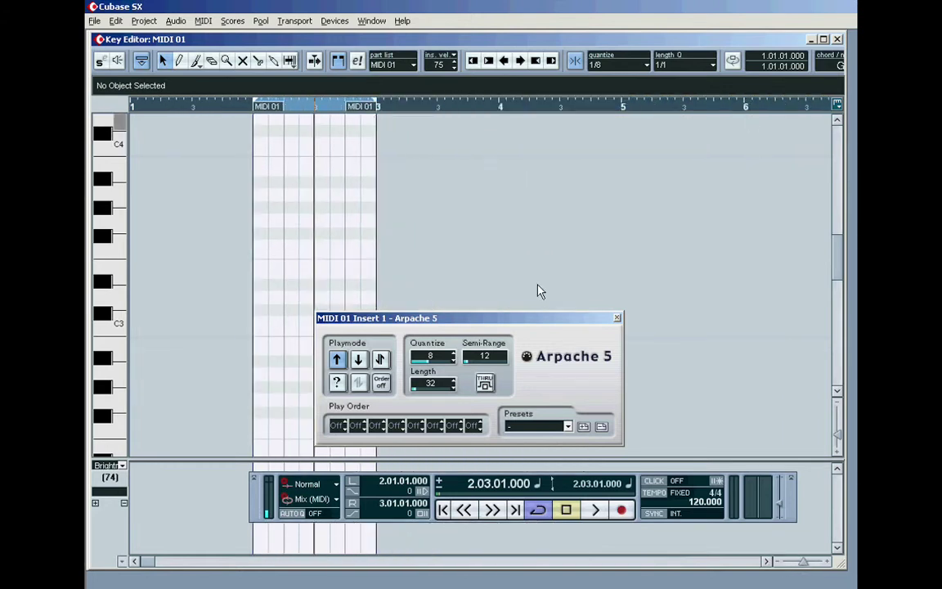
# Draw a single C3 note spanning the whole bar, from 2.01 to 3.01
pyautogui.click(828, 564)
pyautogui.click(828, 564)
pyautogui.click(829, 564)
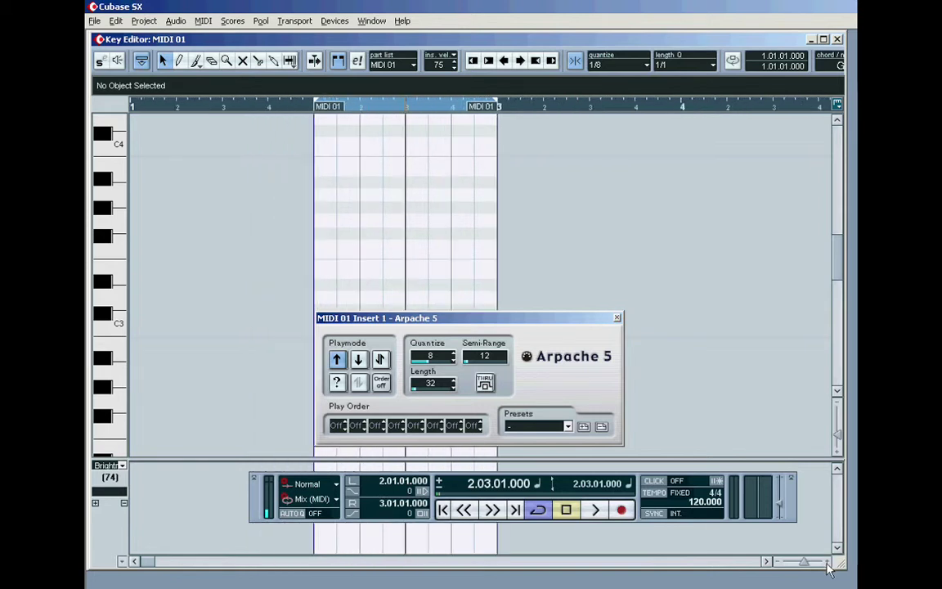
pyautogui.click(828, 564)
pyautogui.click(828, 564)
pyautogui.click(828, 564)
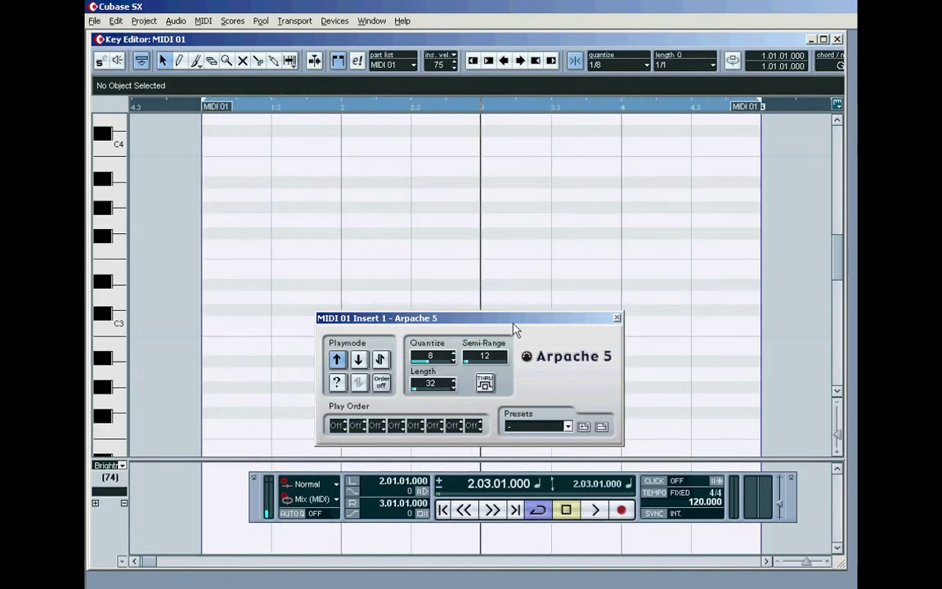
pyautogui.moveTo(490, 318); pyautogui.dragTo(566, 191)
pyautogui.click(179, 61)
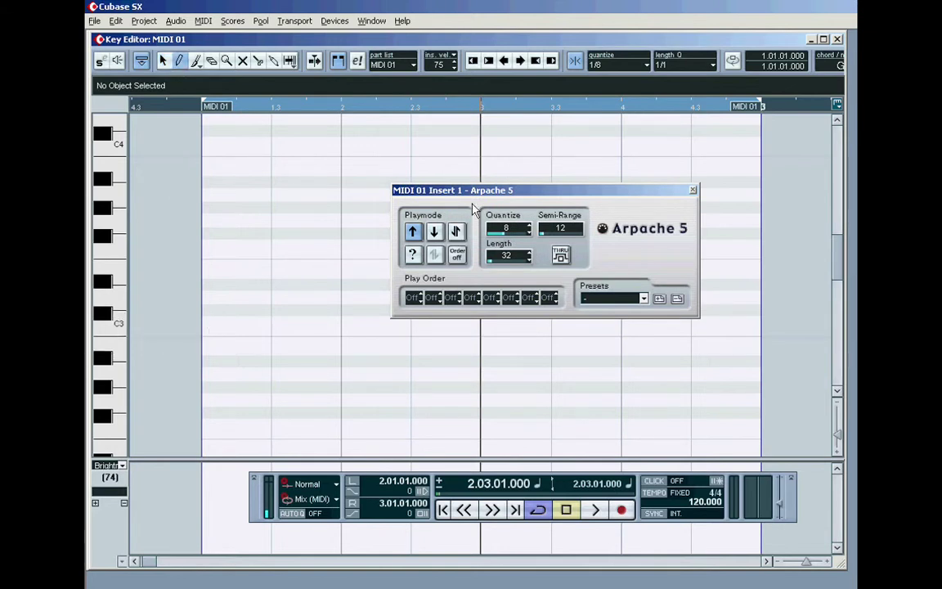
pyautogui.moveTo(475, 189); pyautogui.dragTo(446, 138)
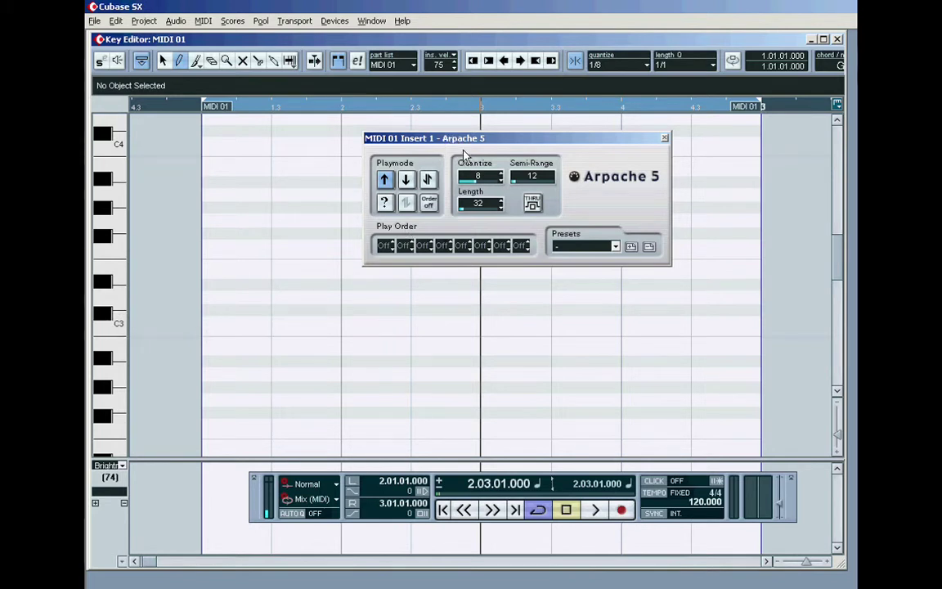
pyautogui.moveTo(411, 138); pyautogui.dragTo(424, 150)
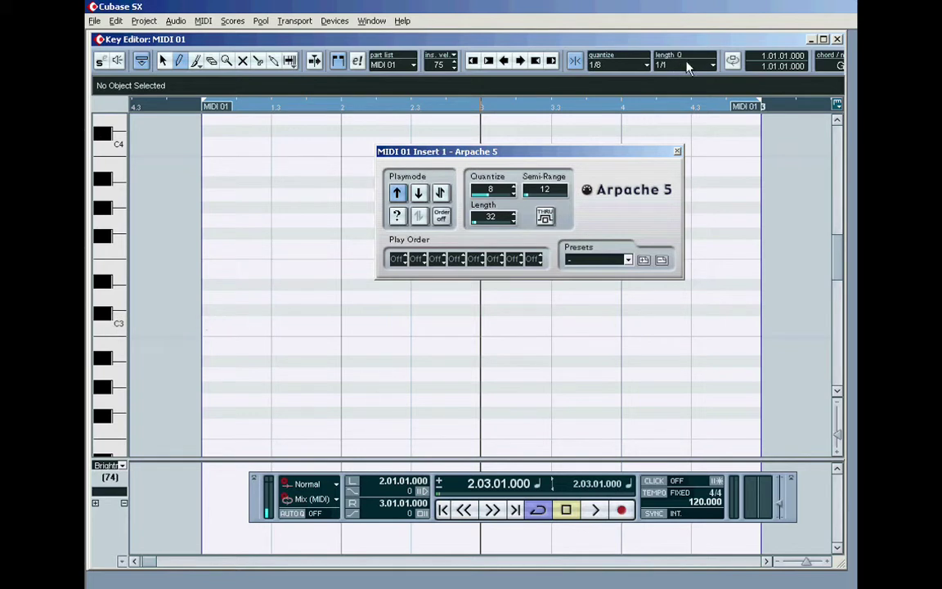
pyautogui.click(207, 324)
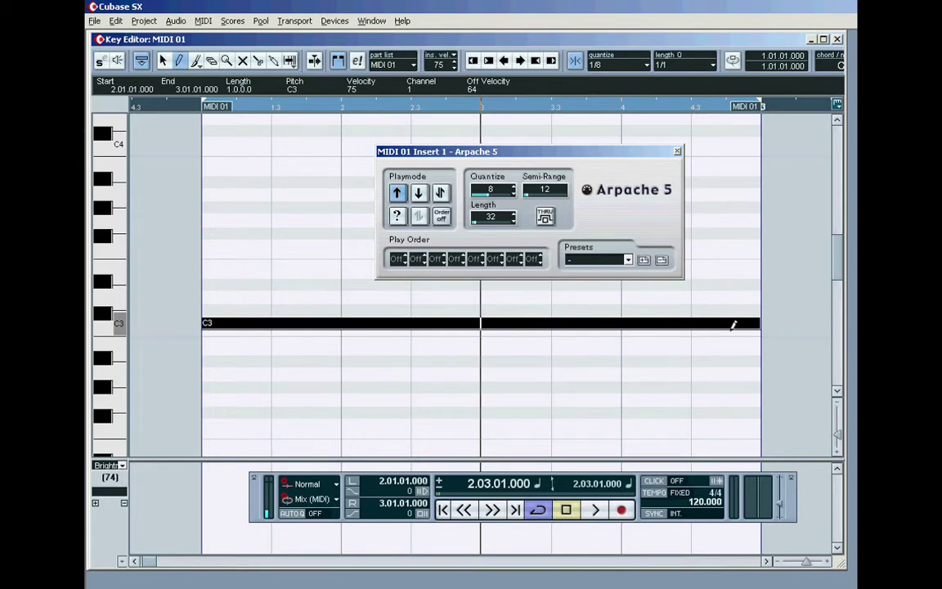
pyautogui.click(162, 60)
pyautogui.click(337, 309)
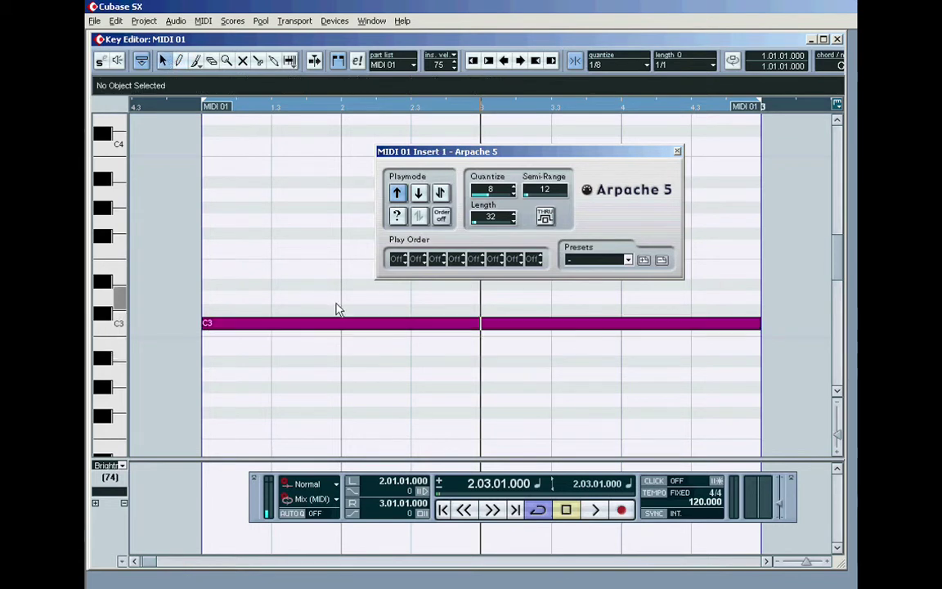
# Set Arpache 5 to random playmode with Semi-Range 36 and play the C3 part from the left locator
pyautogui.click(397, 217)
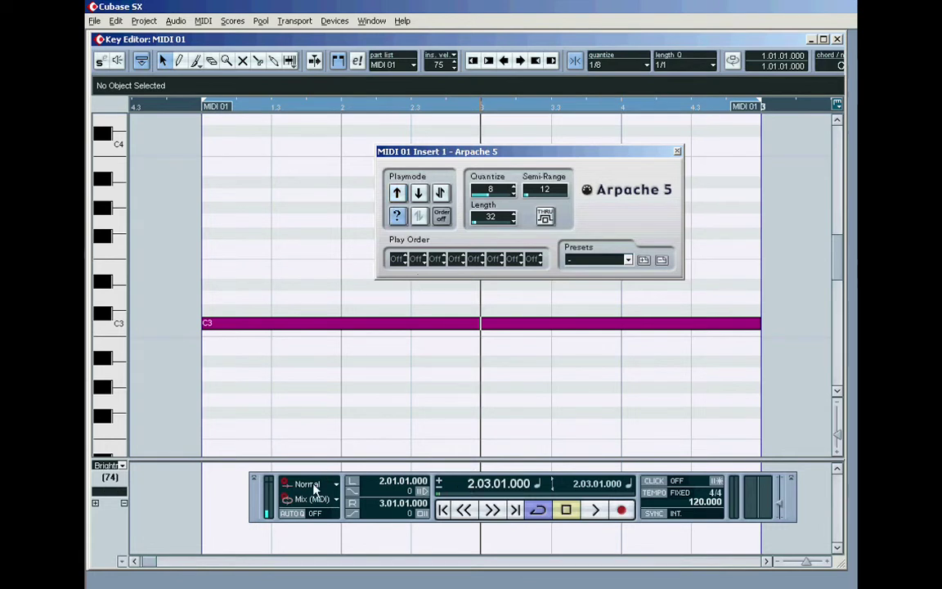
pyautogui.press('KP_1')
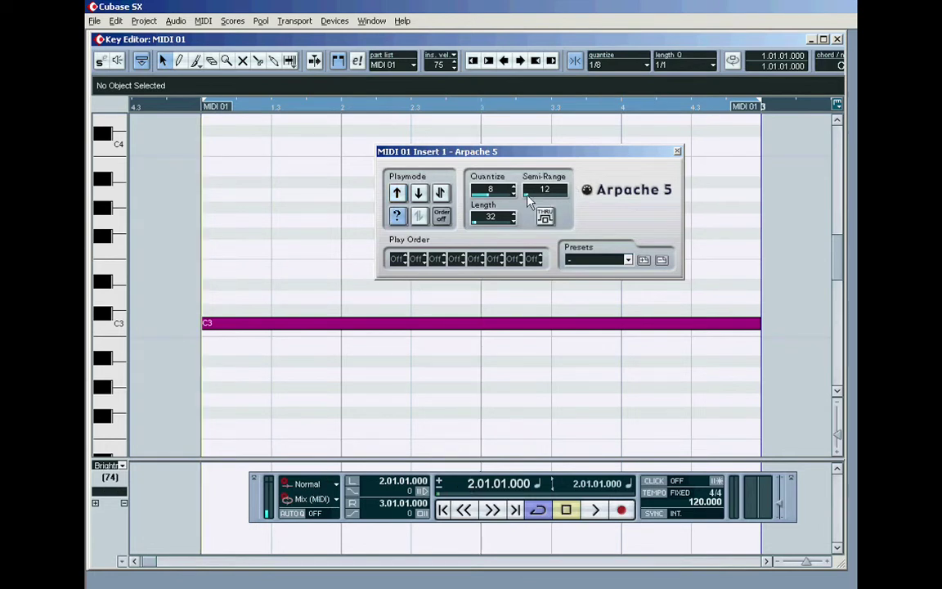
pyautogui.moveTo(528, 197); pyautogui.dragTo(519, 217)
pyautogui.click(597, 512)
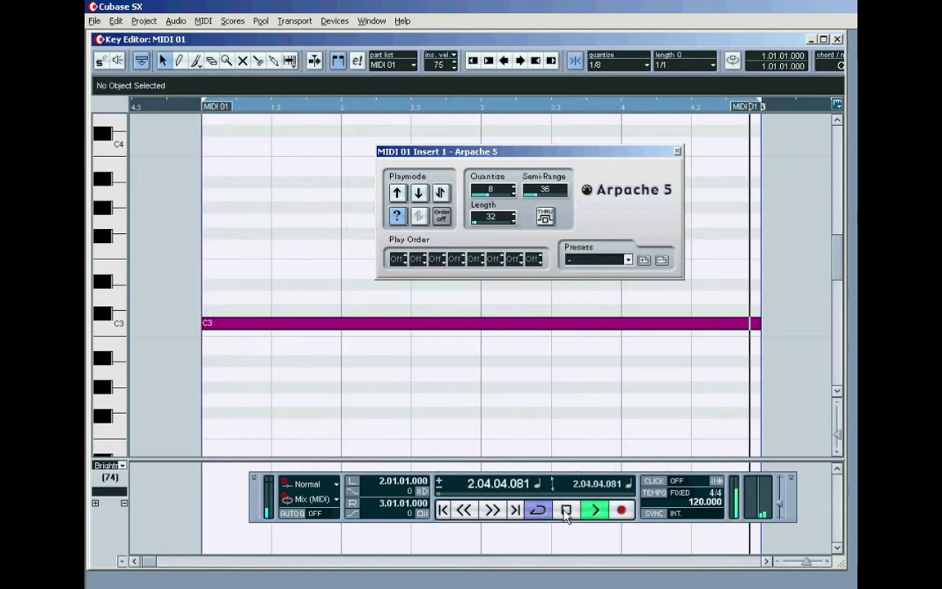
pyautogui.click(566, 511)
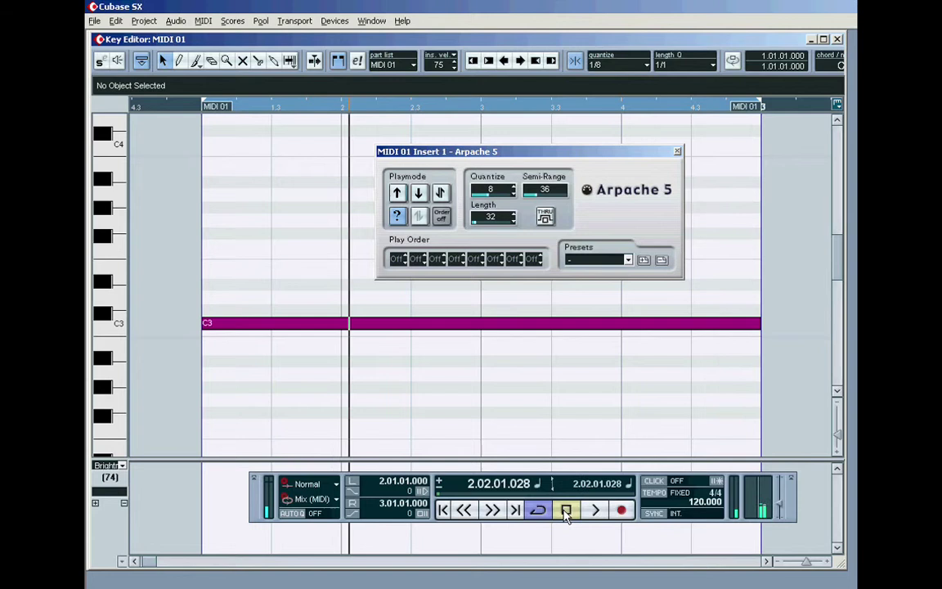
# Switch Arpache 5's Playmode to Up, keeping Semi-Range 36, and check the C3 note's details
pyautogui.click(396, 192)
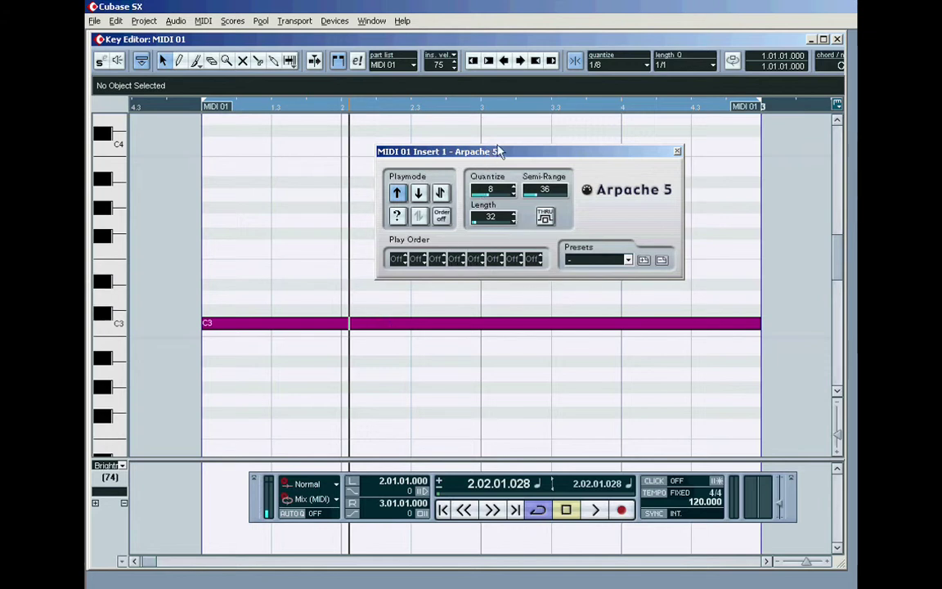
pyautogui.moveTo(438, 150); pyautogui.dragTo(449, 139)
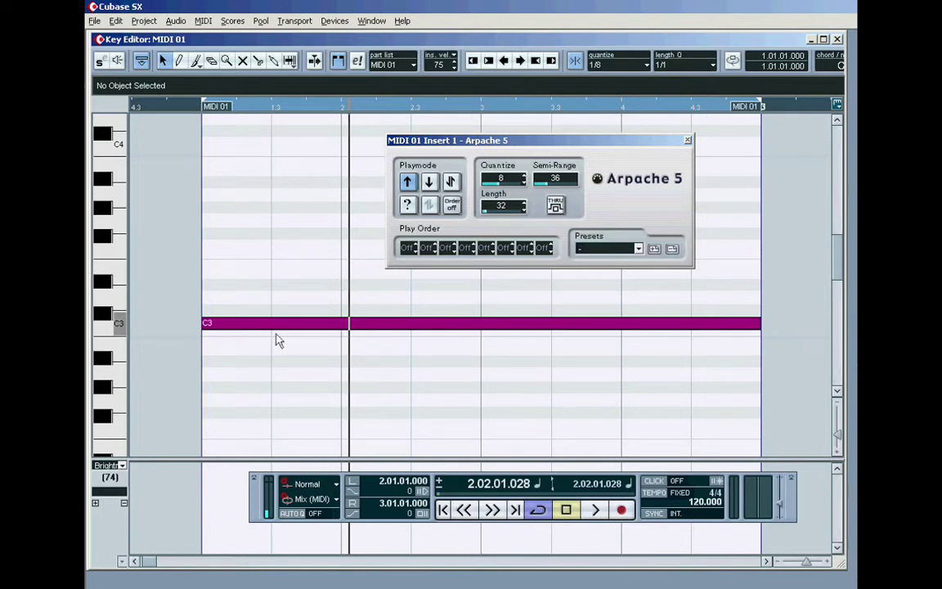
pyautogui.click(210, 322)
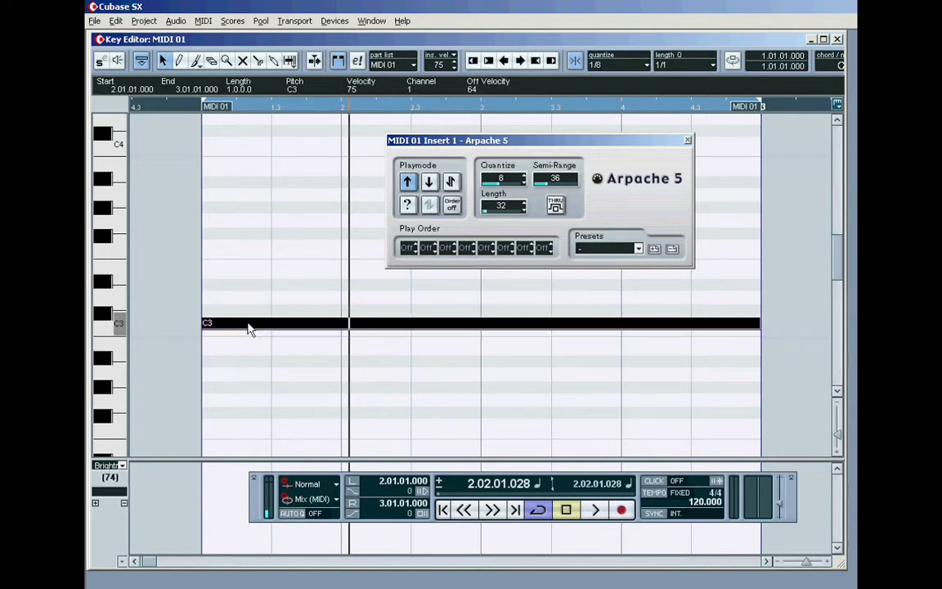
pyautogui.click(407, 346)
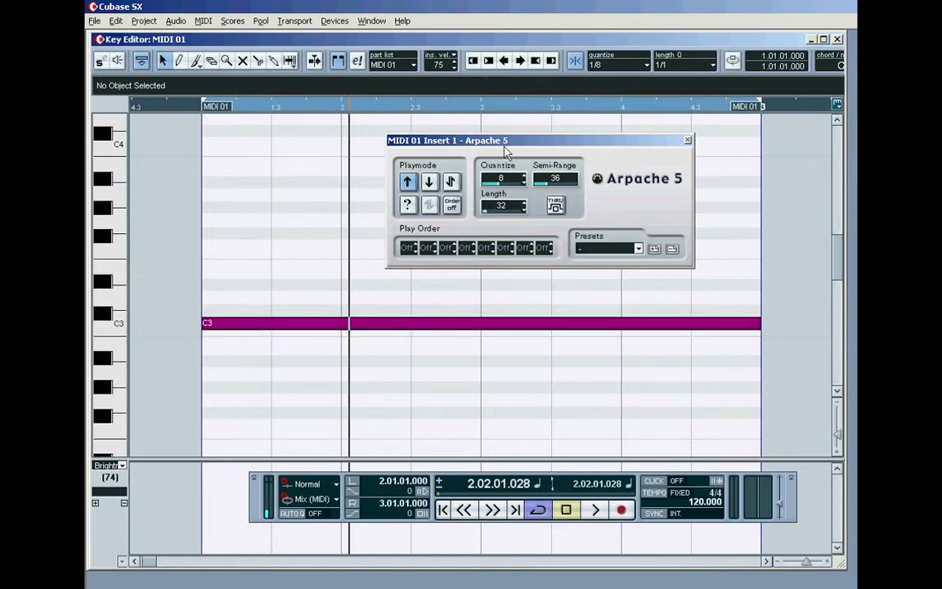
pyautogui.moveTo(509, 145); pyautogui.dragTo(528, 133)
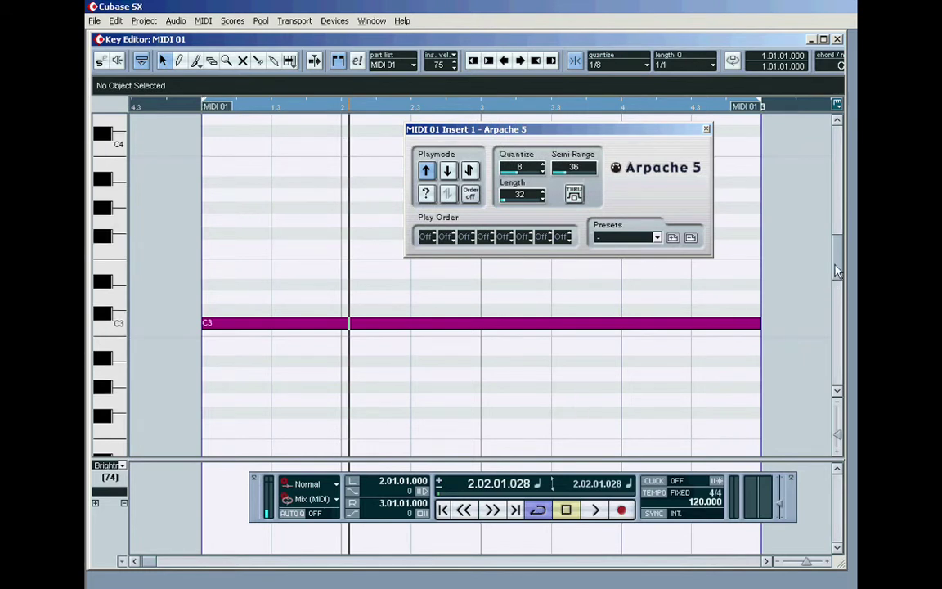
pyautogui.moveTo(837, 274); pyautogui.dragTo(837, 264)
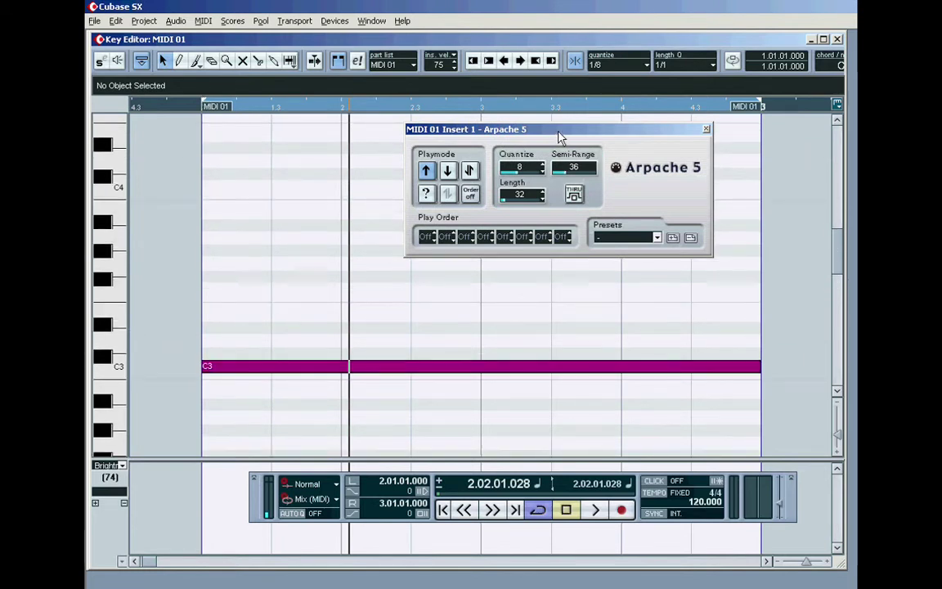
pyautogui.moveTo(560, 134); pyautogui.dragTo(555, 134)
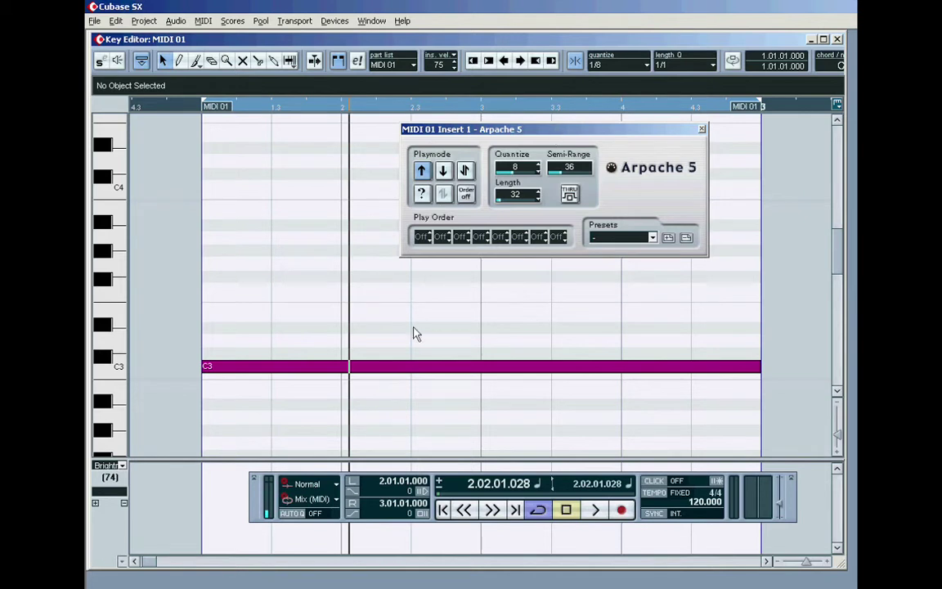
pyautogui.click(180, 62)
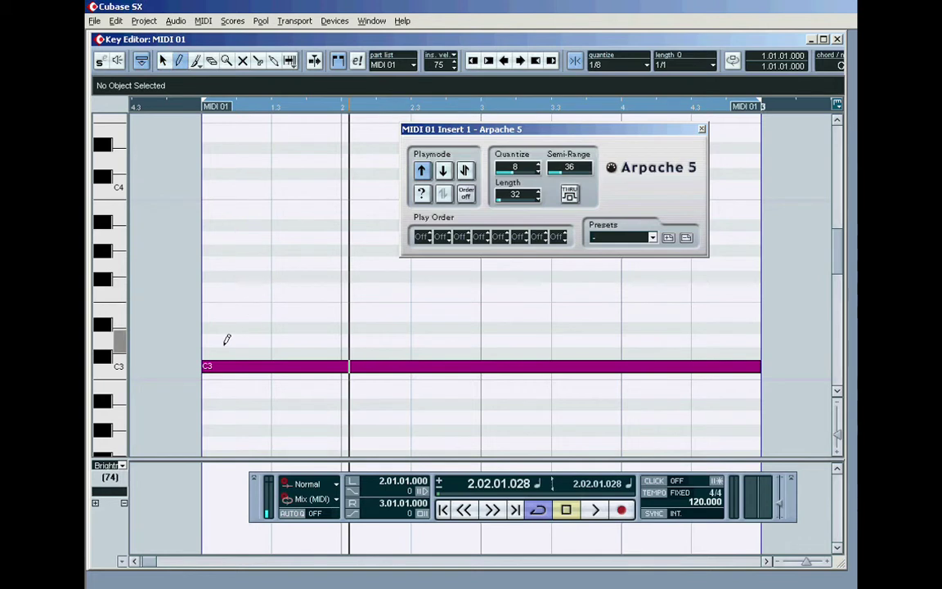